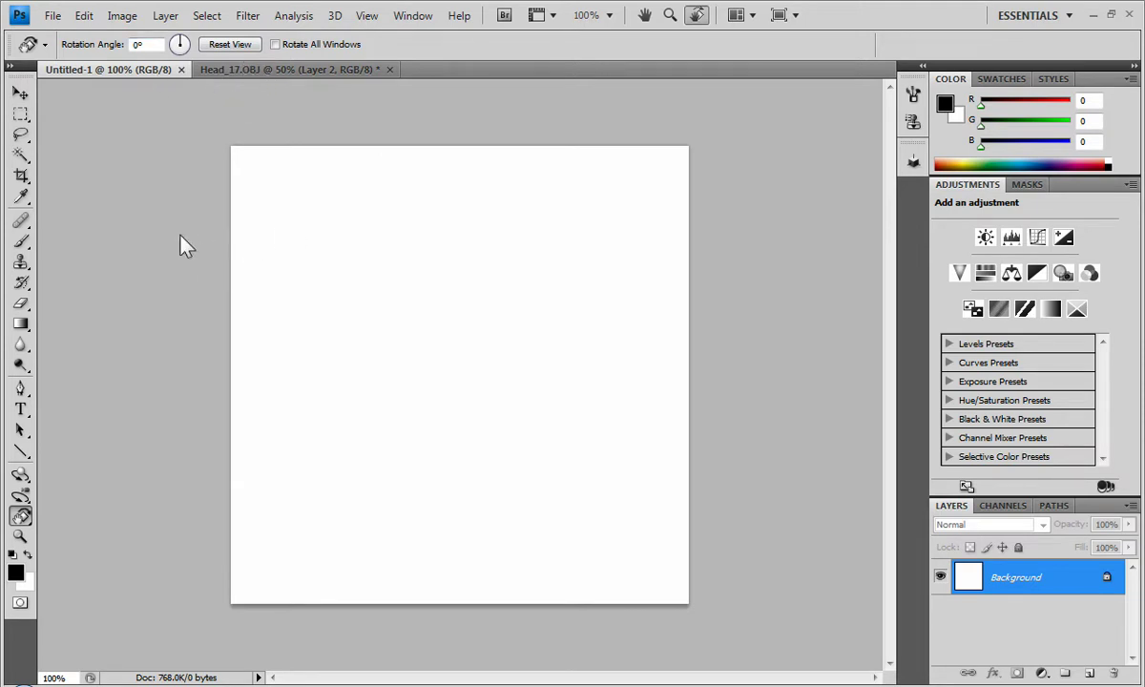
Create a new document with the default settings, and switch between it and Untitled-1, ending on Untitled-1
key("ctrl+n")
key("Return")
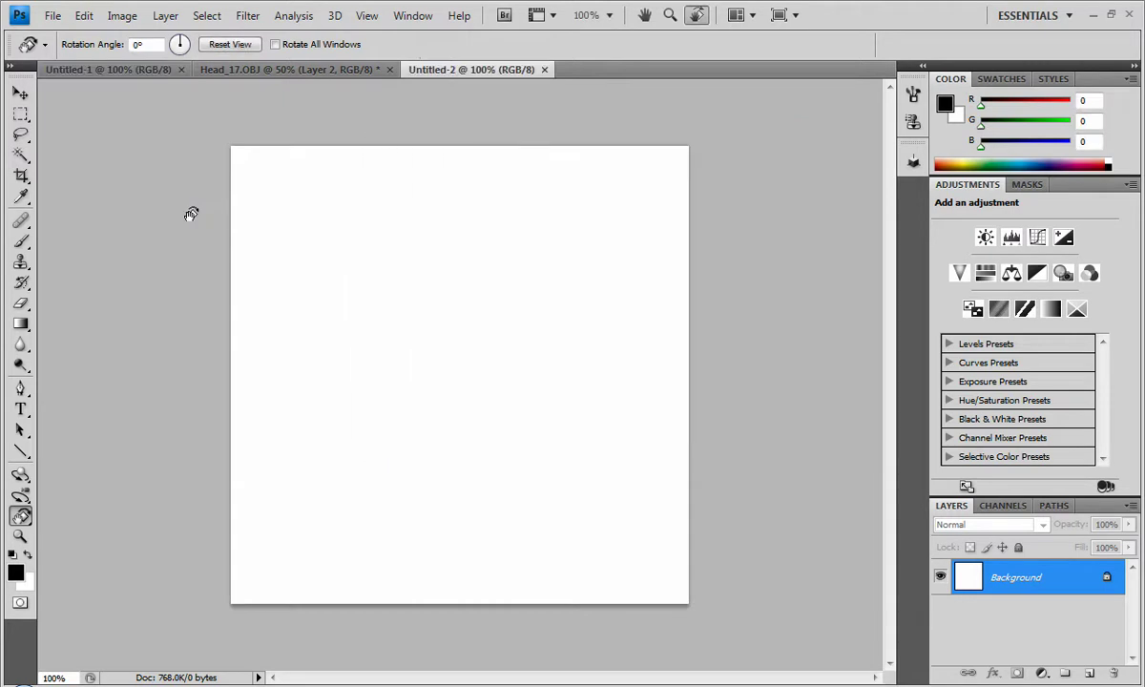
left_click(107, 69)
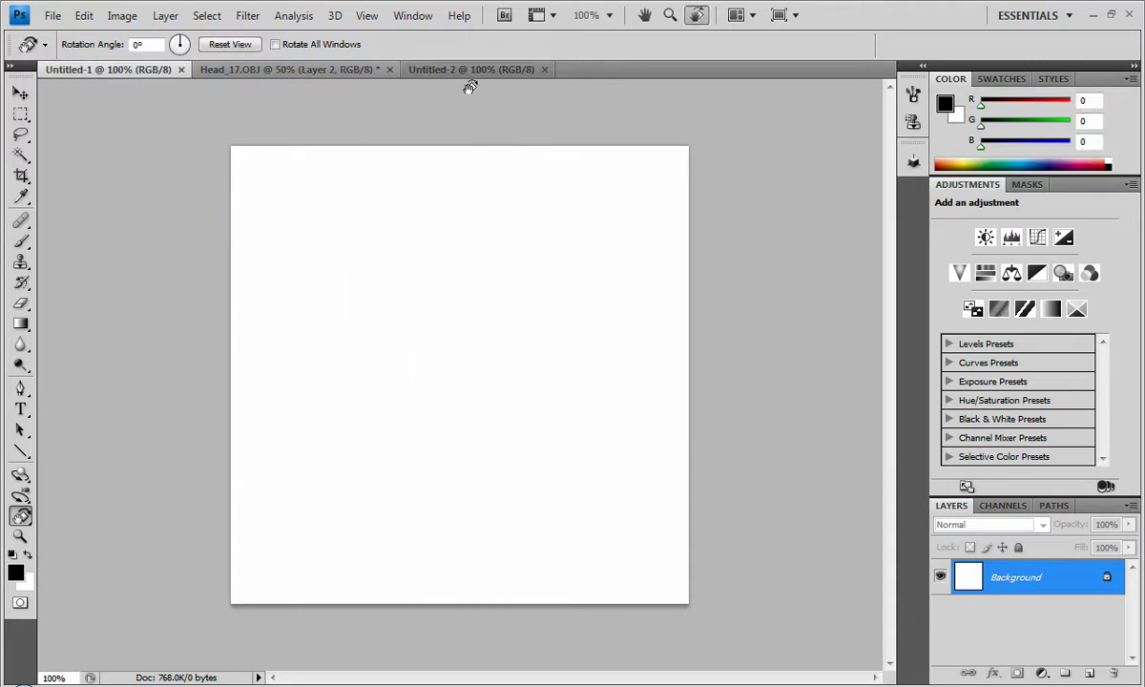
left_click_drag(470, 69, 449, 88)
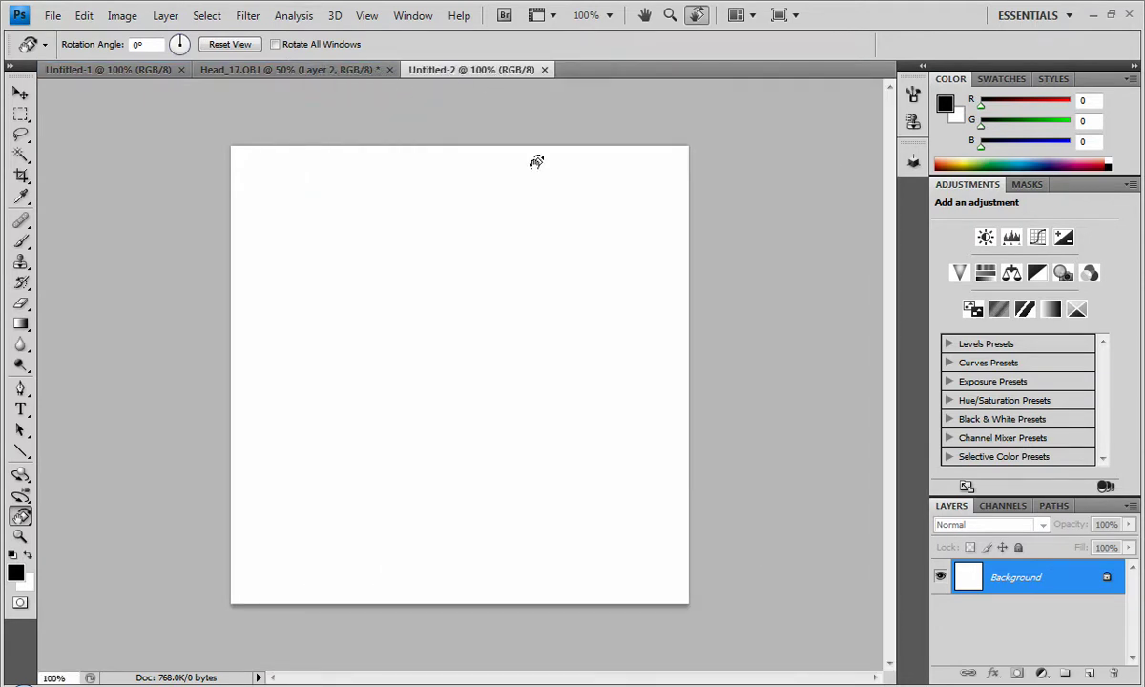
left_click(132, 69)
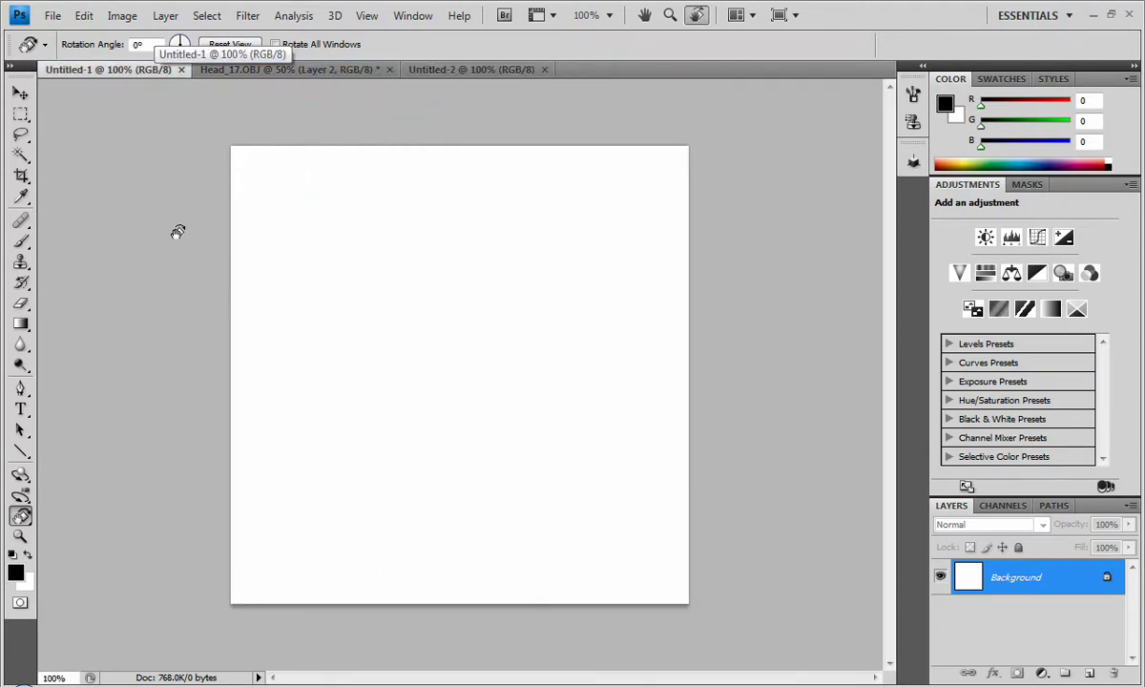
Review the memory, scratch disk and GPU settings in the Performance preferences
left_click(20, 94)
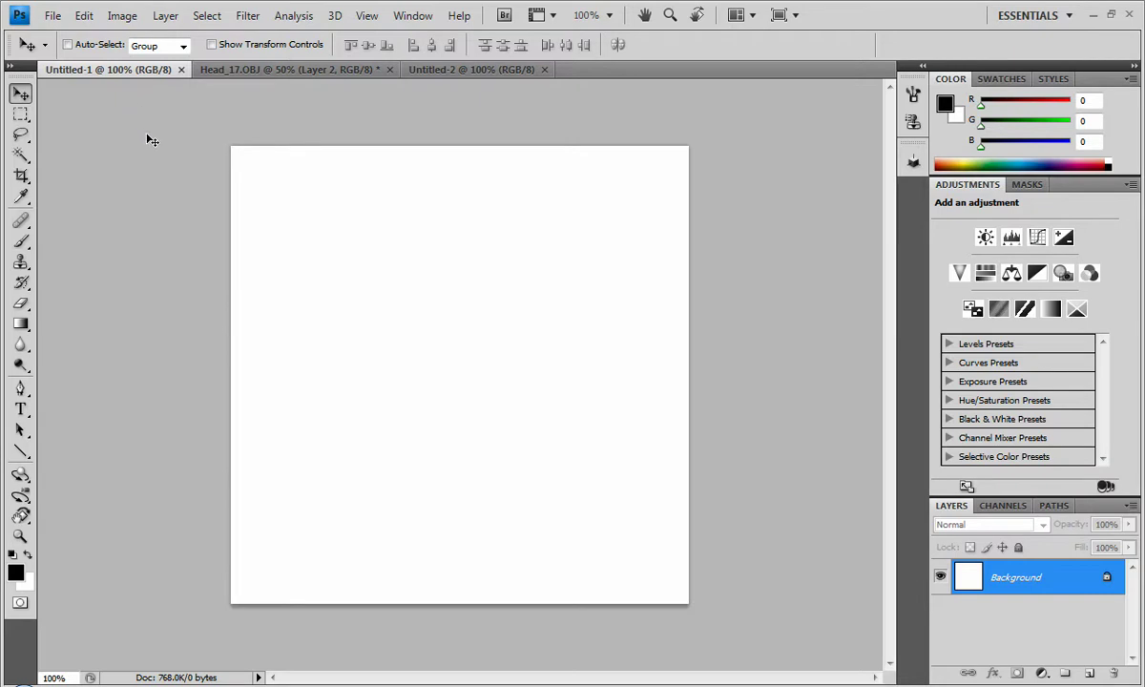
left_click(85, 17)
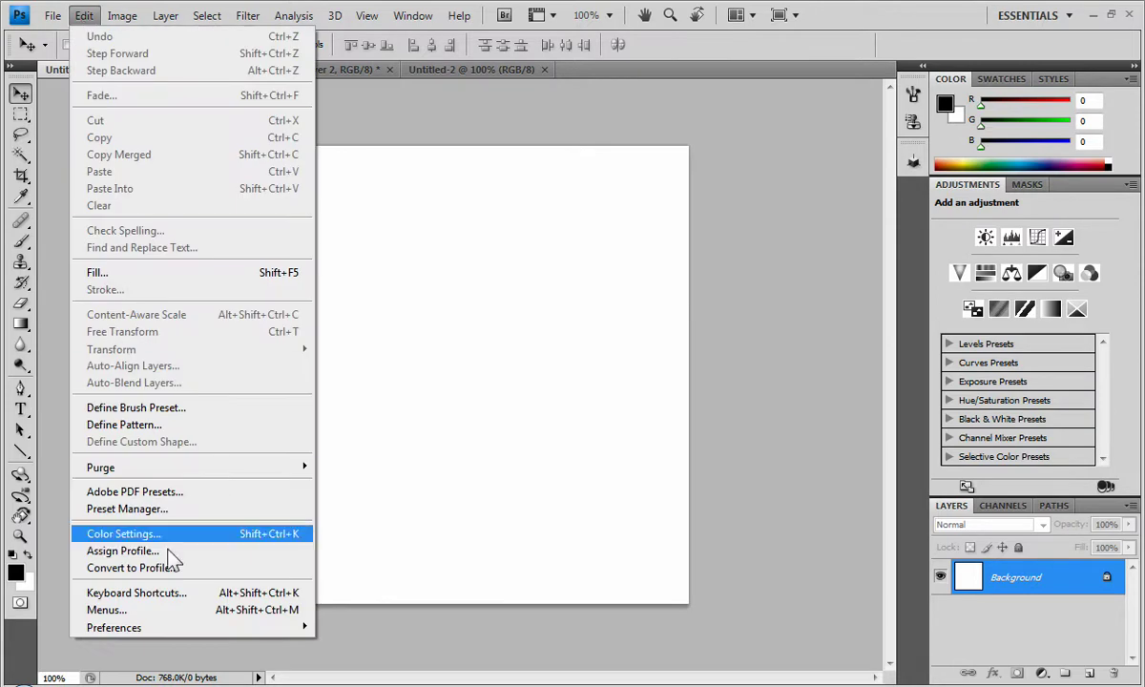
mouse_move(219, 634)
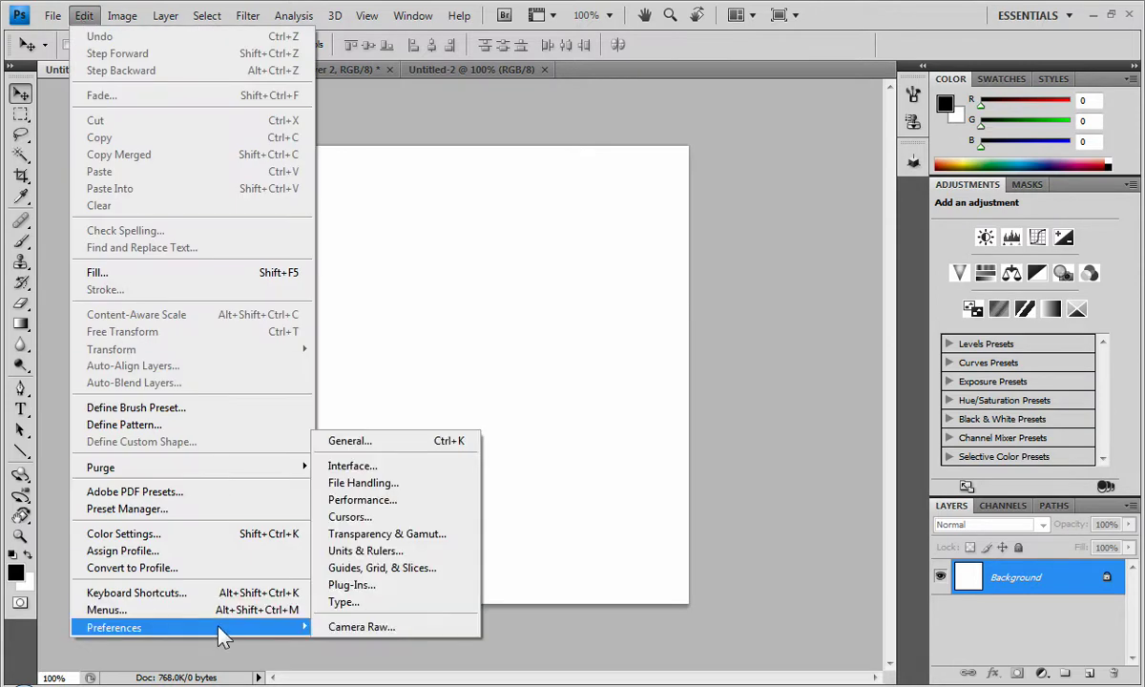
left_click(348, 500)
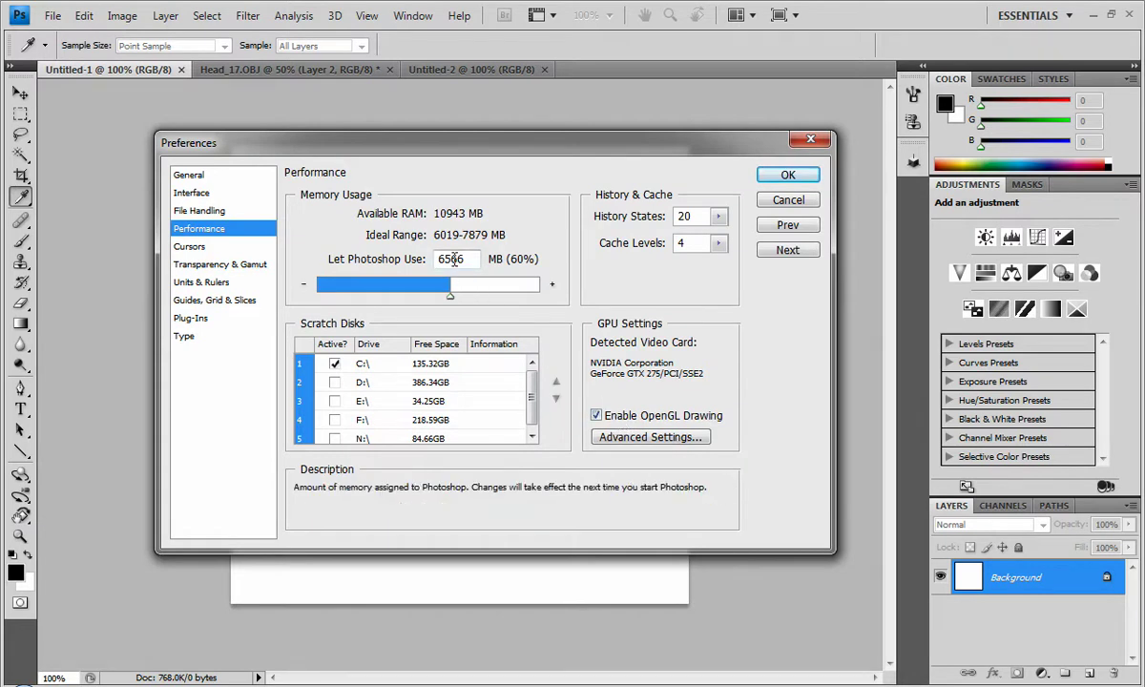
left_click(789, 175)
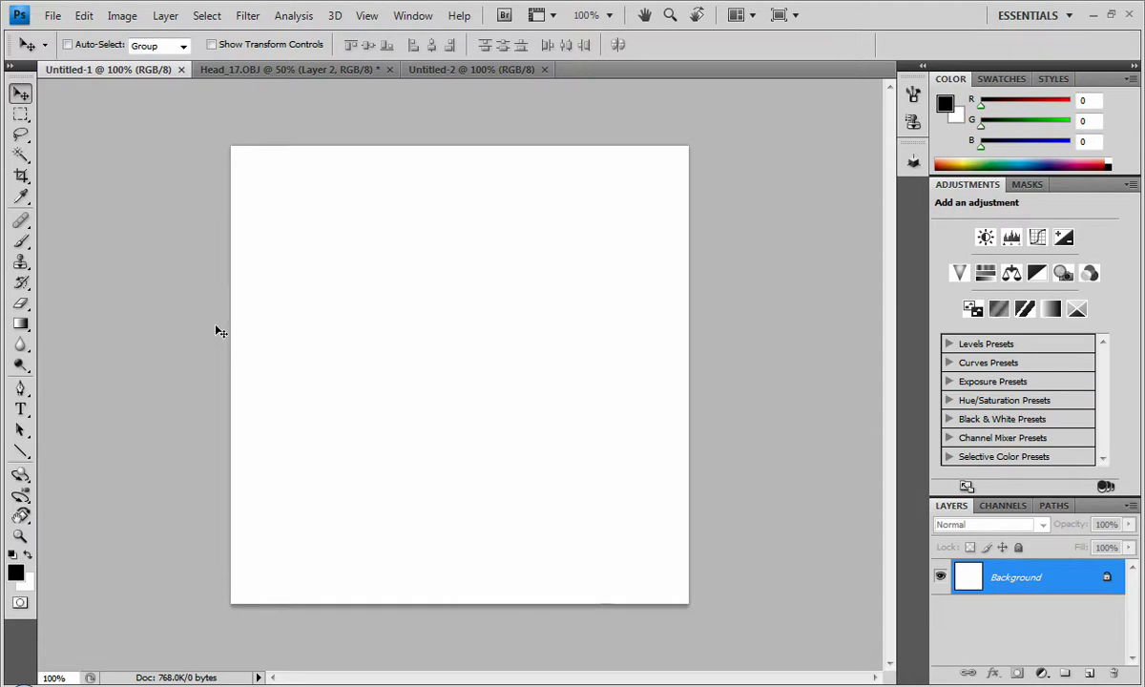
Rotate the canvas view of Untitled-1 with the Rotate View tool and reset it
key("r")
left_click_drag(212, 297, 310, 242)
left_click(222, 46)
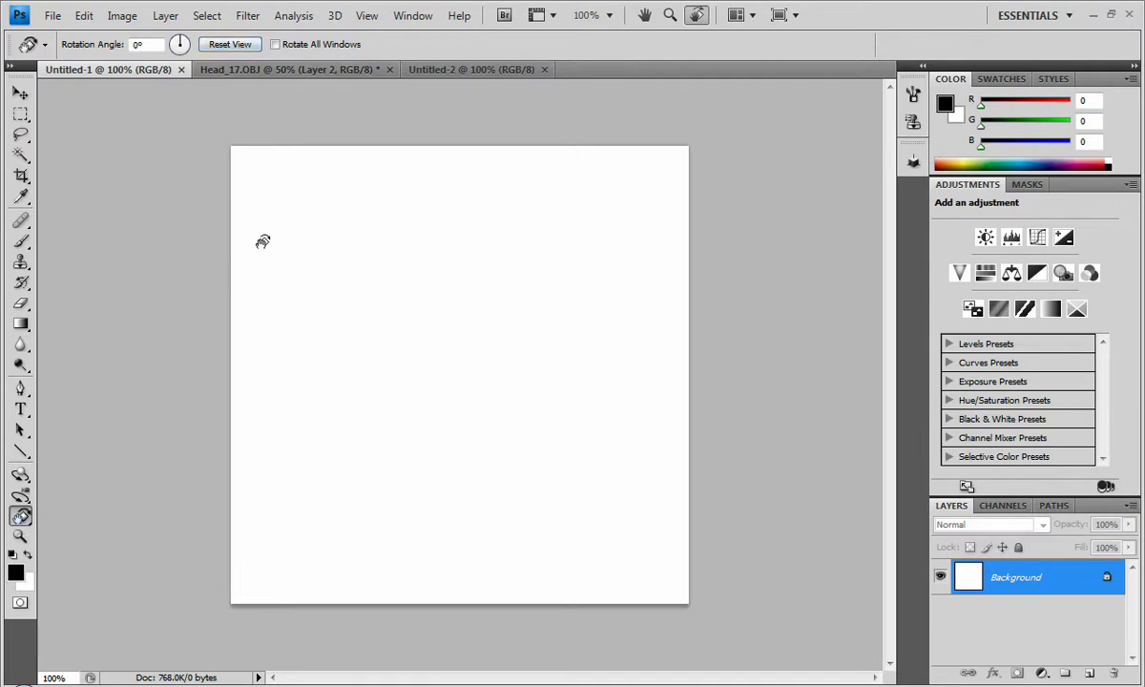
Switch the toolbox to two columns and back to one, and collapse the panel dock to icons
left_click(11, 64)
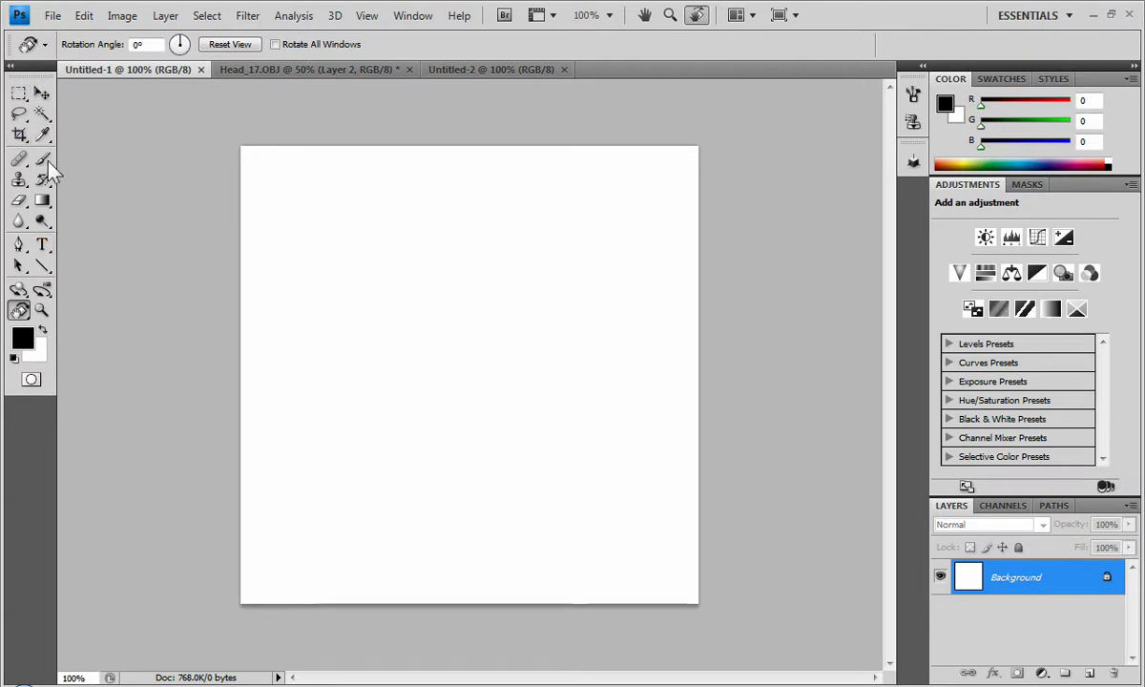
left_click(12, 65)
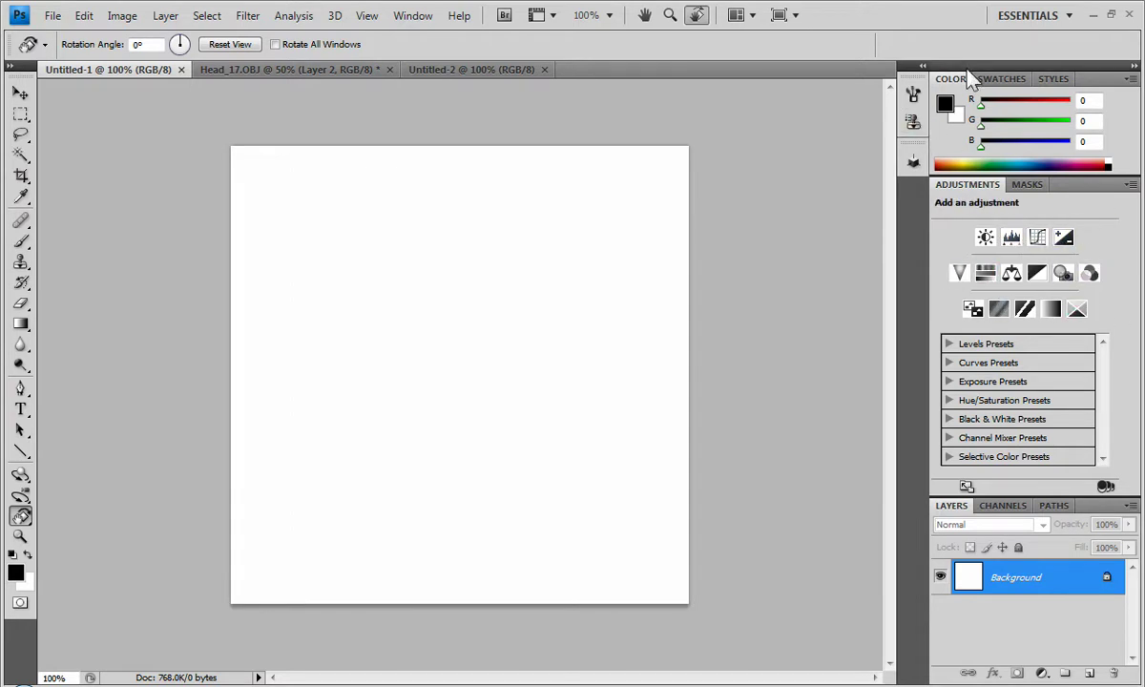
left_click(1134, 67)
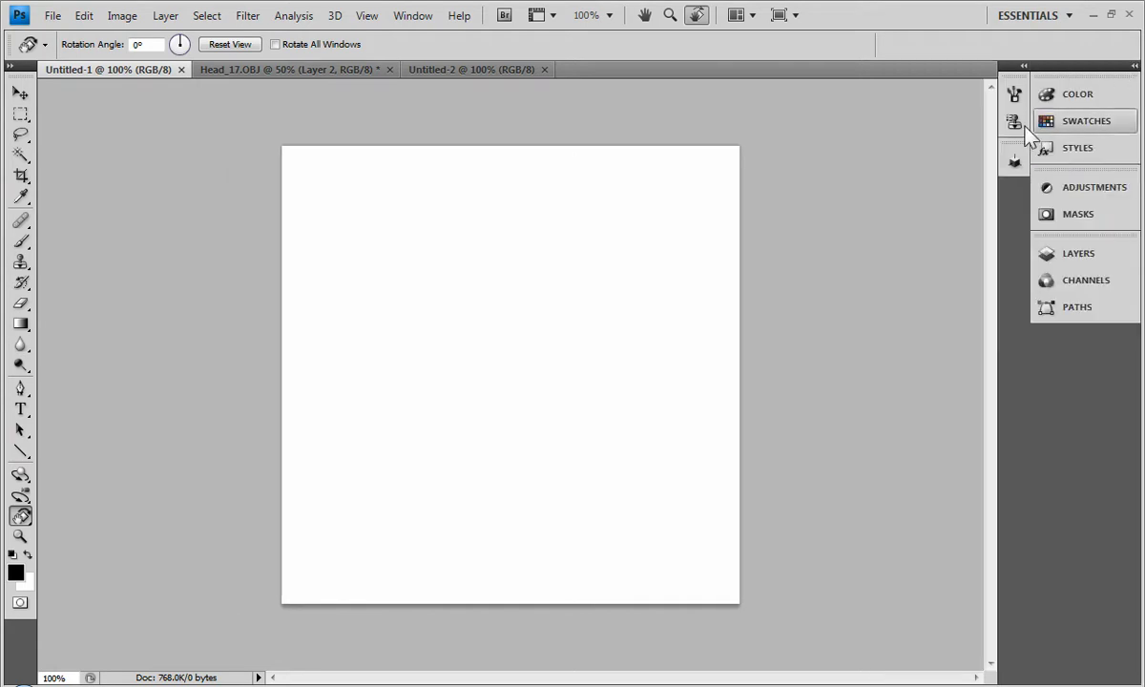
left_click(1134, 67)
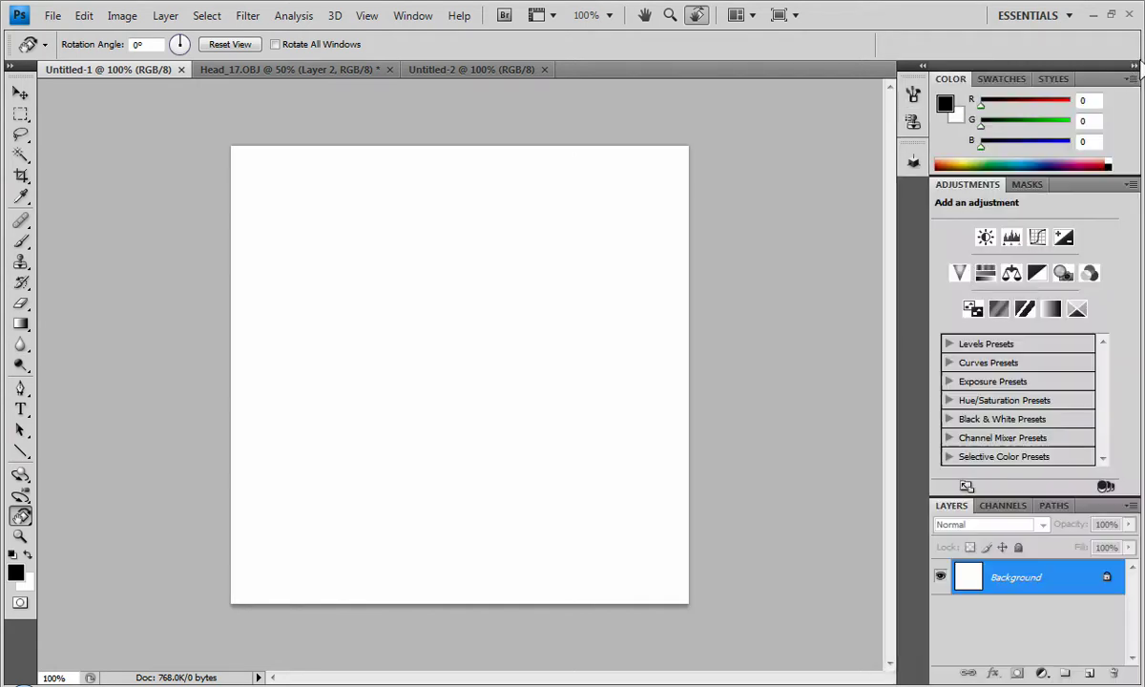
left_click(1135, 67)
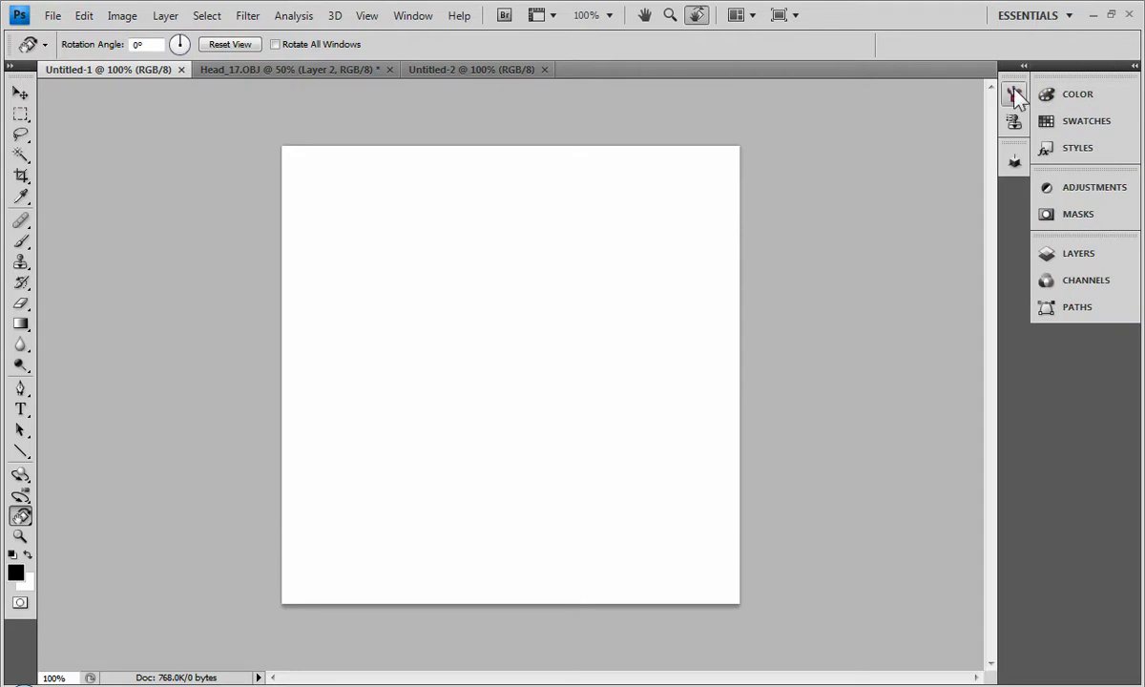
Look at the brush presets in the Brushes panel and collapse the panel again
left_click(1017, 98)
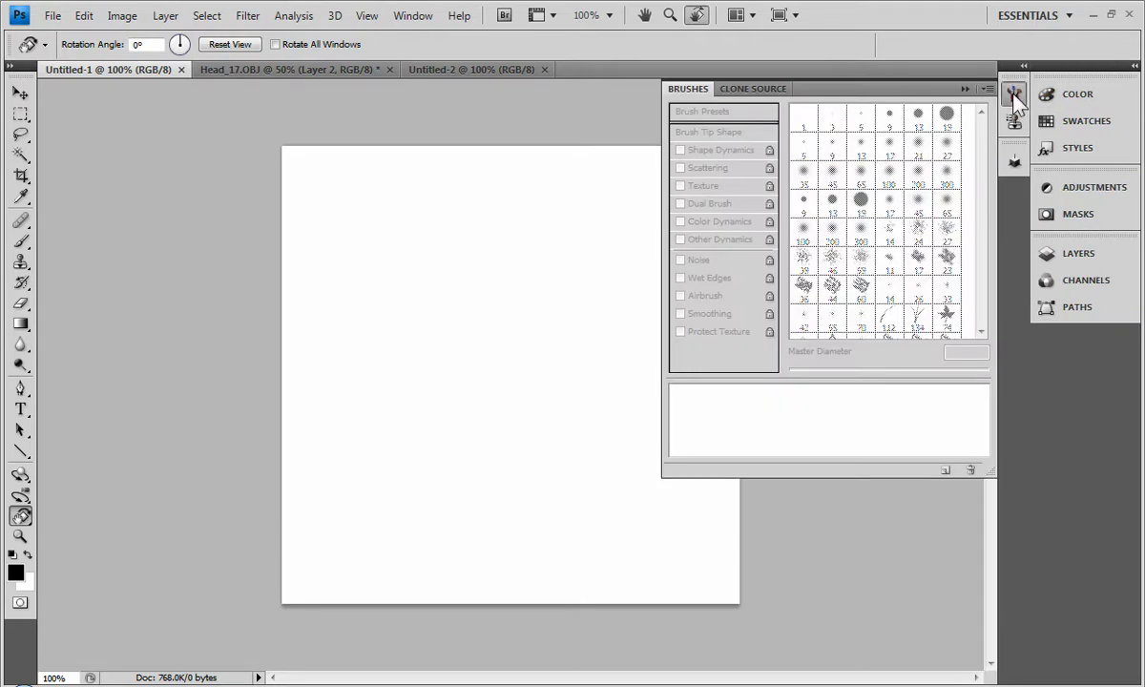
left_click(579, 107)
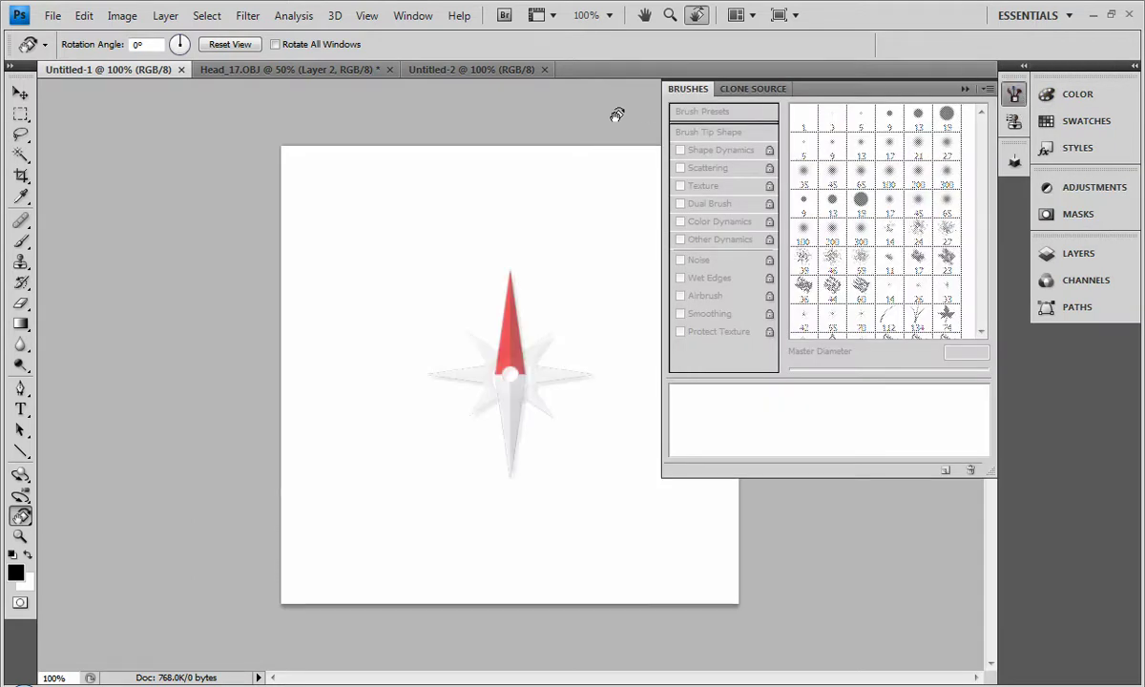
left_click(1015, 94)
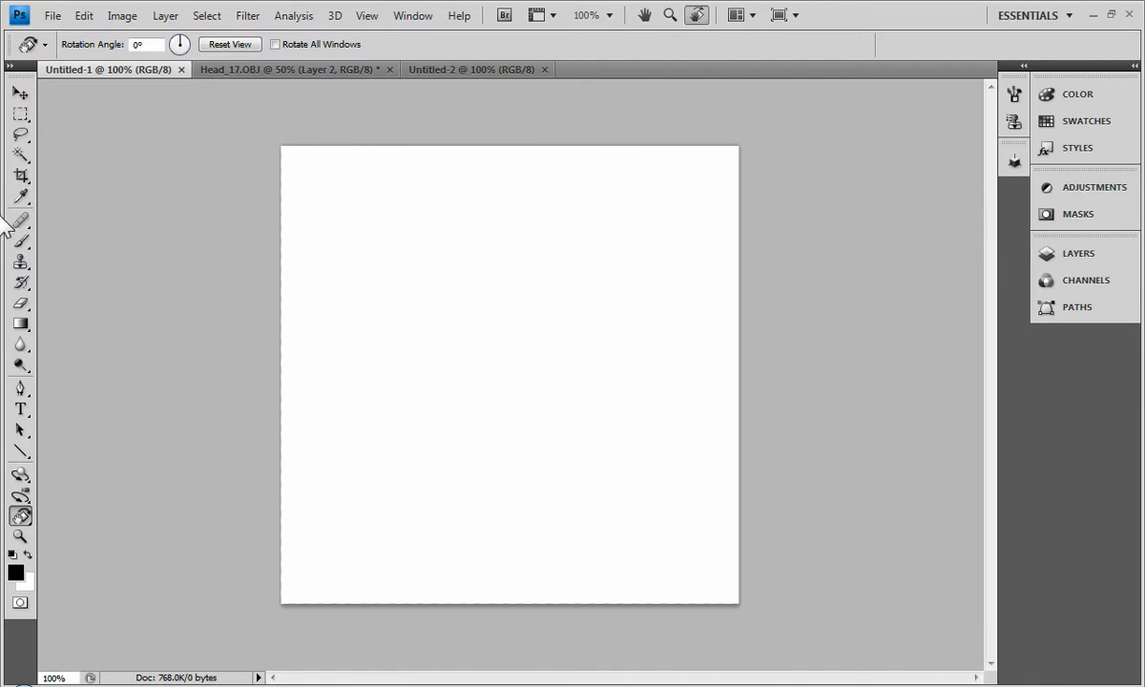
Rotate the 3D head on Layer 1 of Head_17.OBJ to face the viewer, at about X 6.5, Y -1.2, Z 63.2
left_click(250, 69)
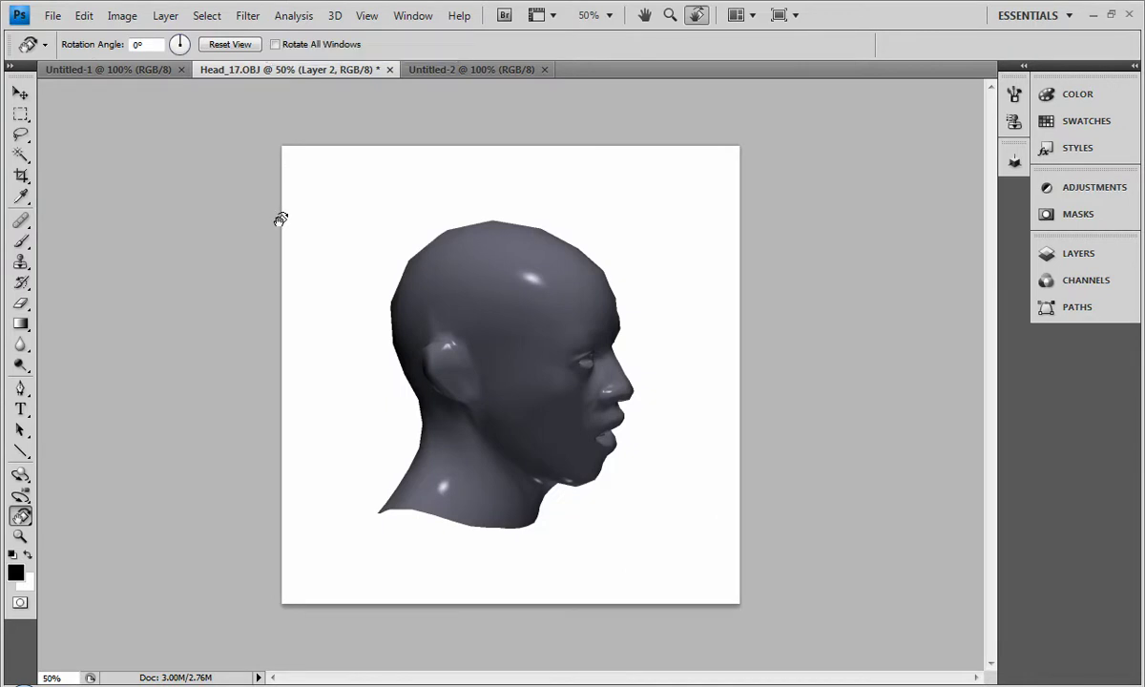
left_click(21, 495)
left_click(21, 475)
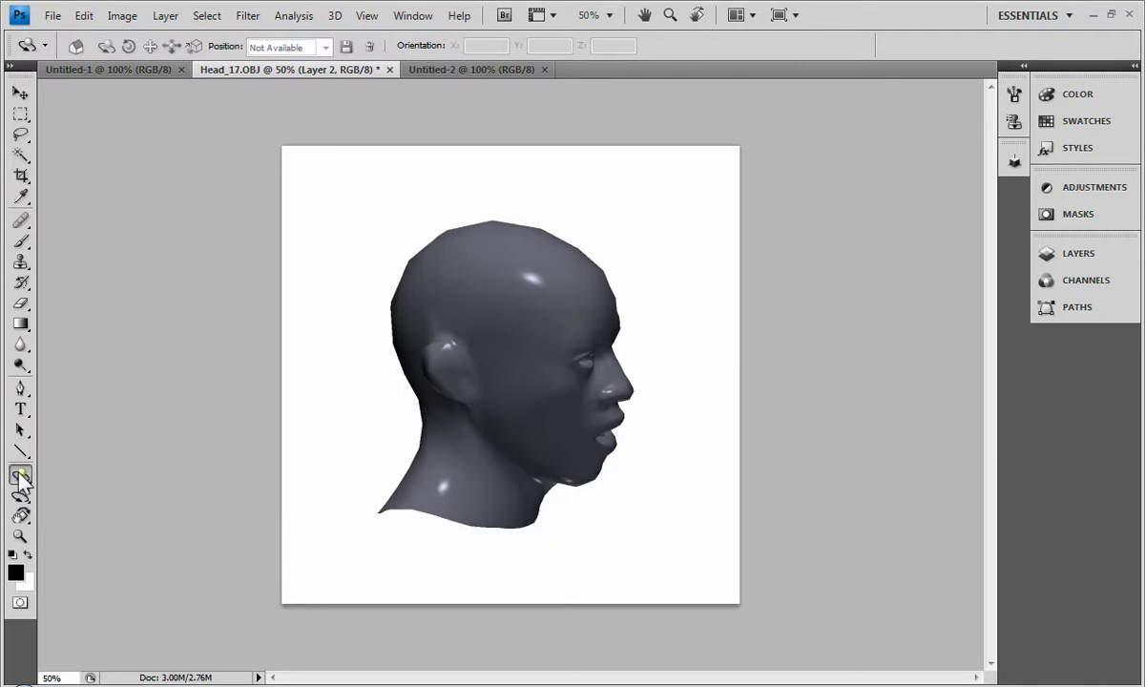
left_click(1077, 254)
left_click(858, 318)
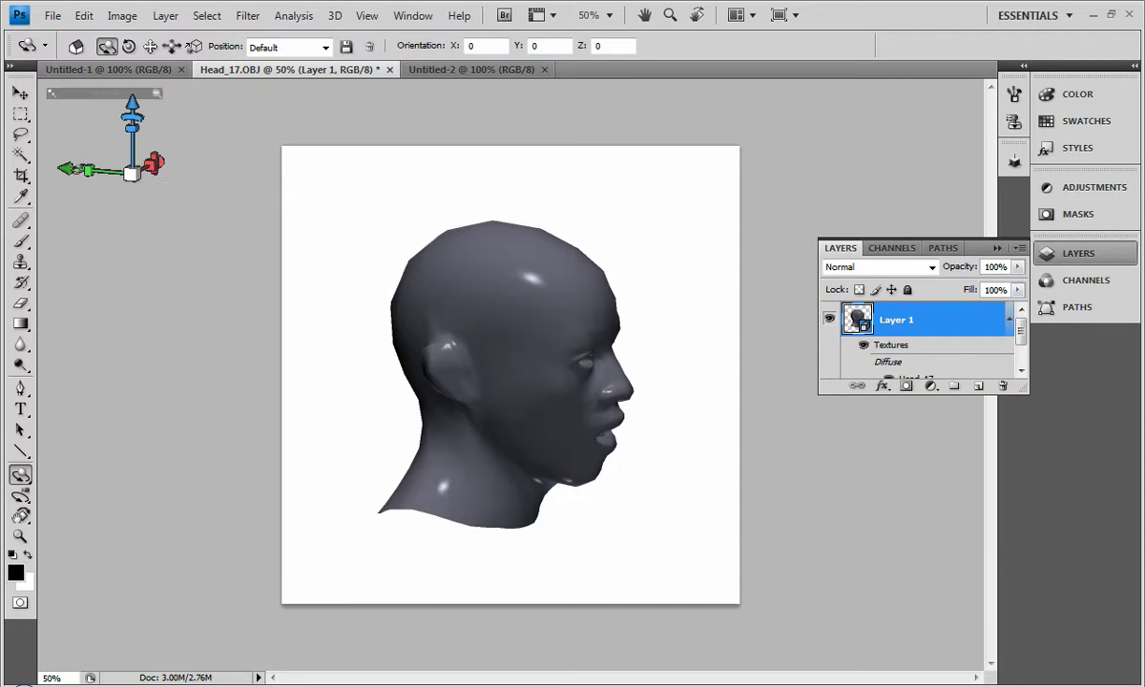
mouse_move(138, 114)
left_mouse_down()
mouse_move(161, 254)
mouse_move(170, 115)
mouse_move(119, 97)
mouse_move(148, 225)
mouse_move(100, 78)
mouse_move(148, 112)
mouse_move(125, 113)
mouse_move(127, 122)
left_mouse_up()
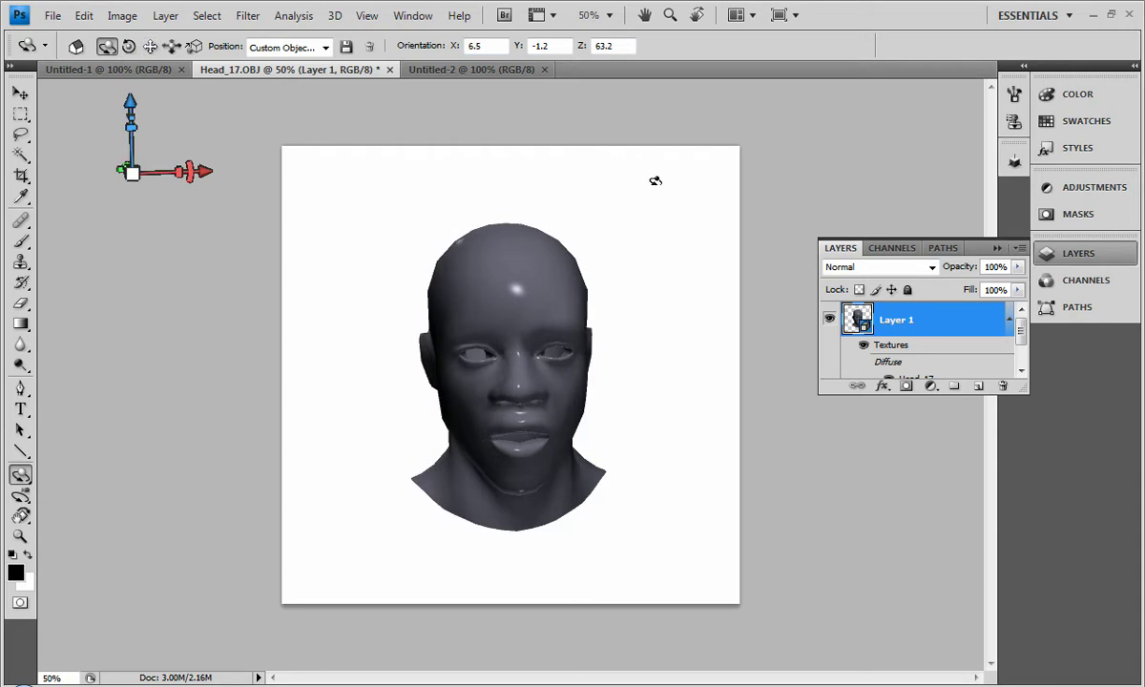
Look at the Export 3D Layer save options for Layer 1 without exporting
right_click(931, 327)
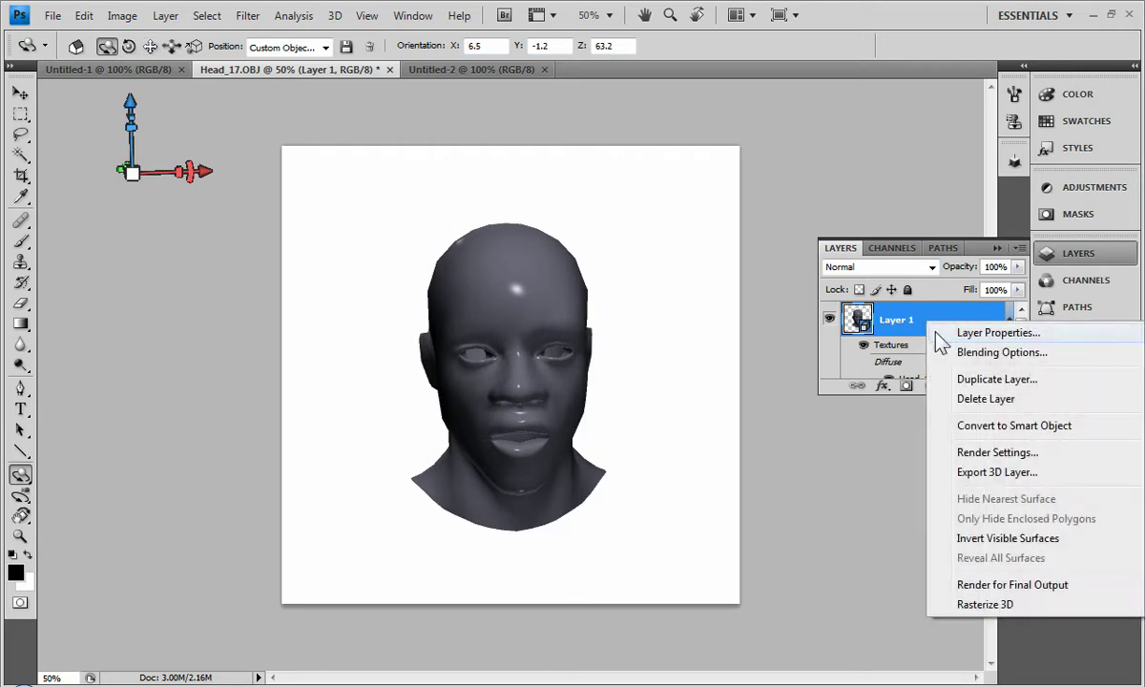
left_click(946, 477)
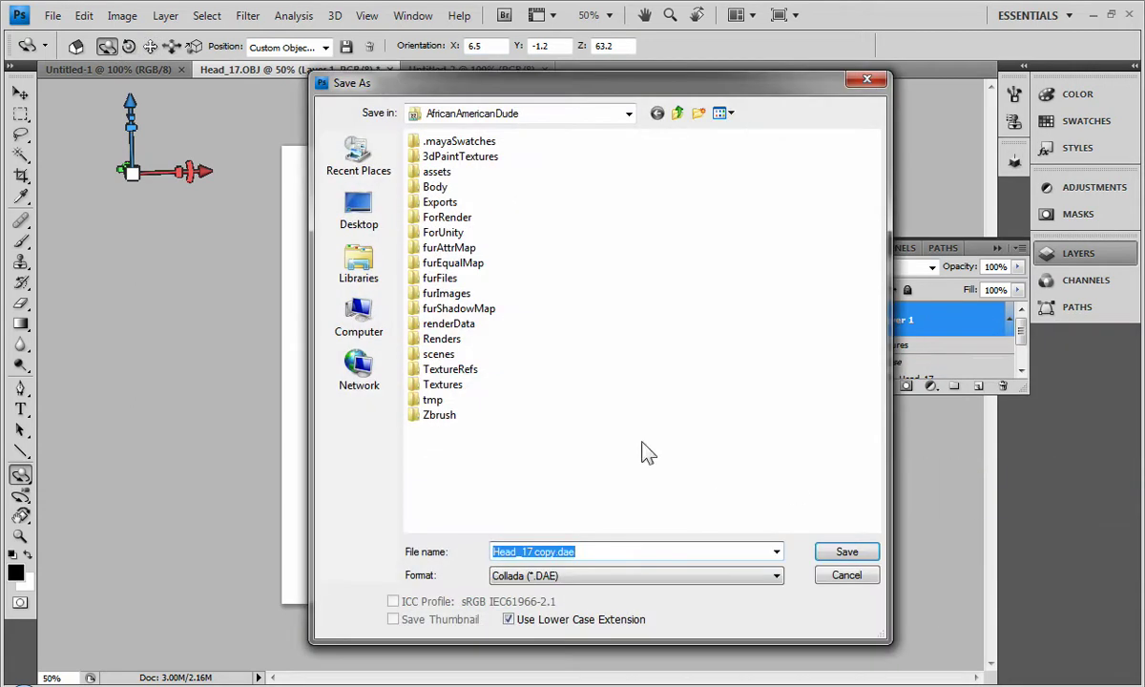
left_click(846, 573)
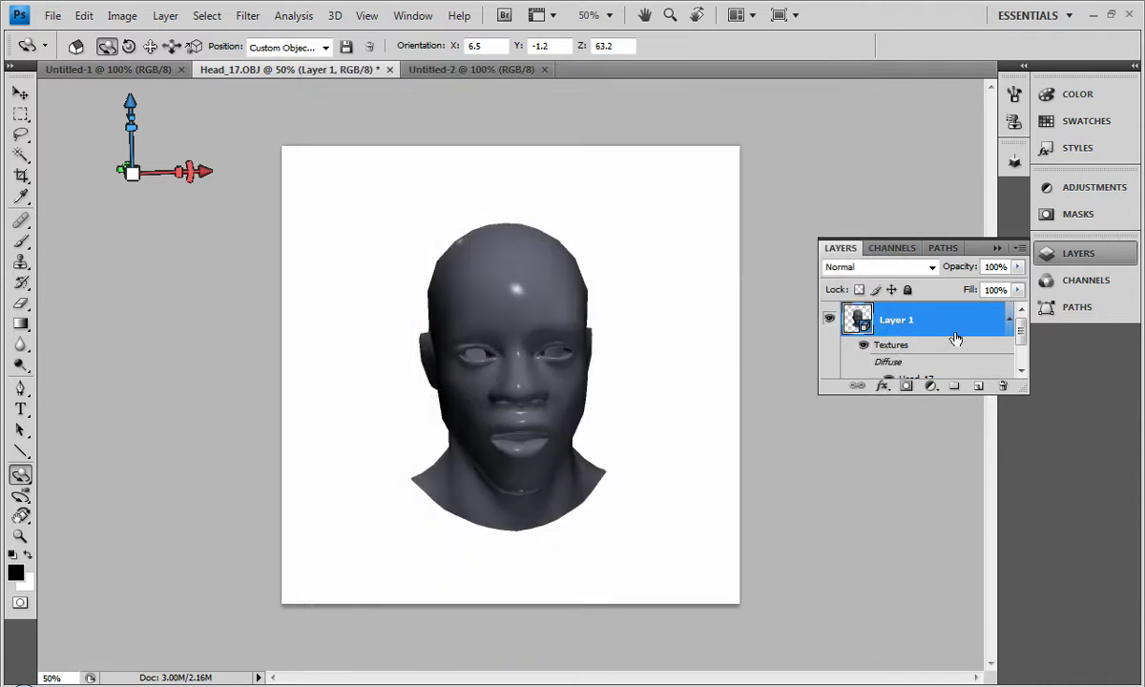
Preview the Ray Traced, Unlit Texture and Flat face styles in the 3D render settings of Layer 1
right_click(929, 330)
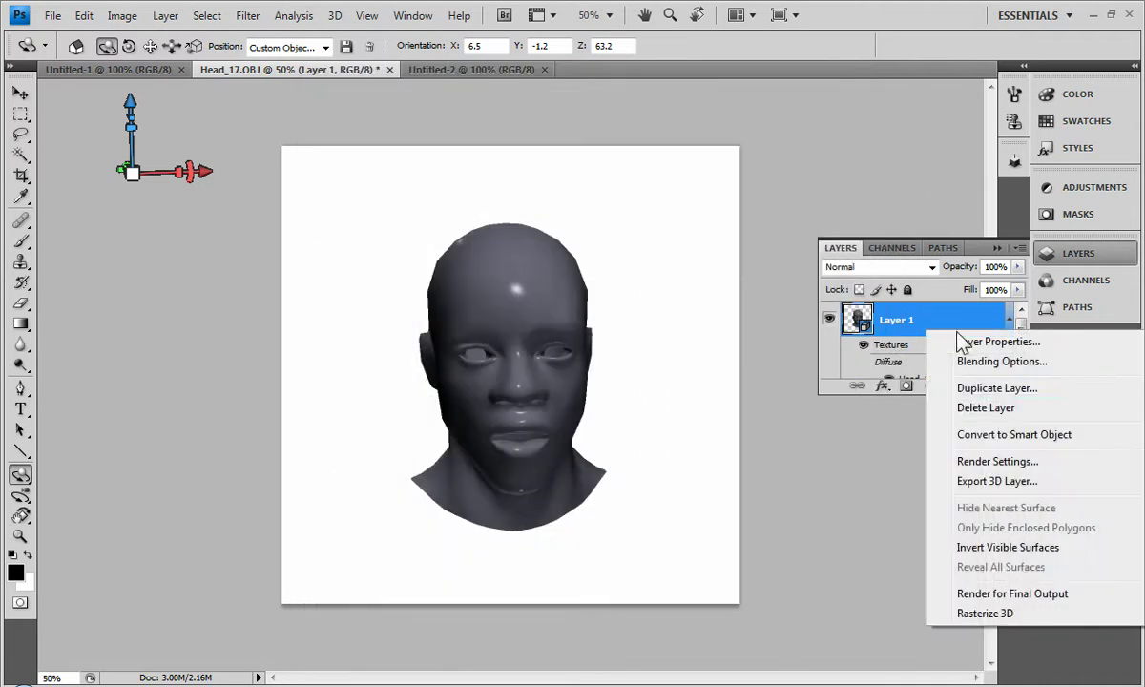
left_click(992, 461)
left_click_drag(538, 94, 844, 169)
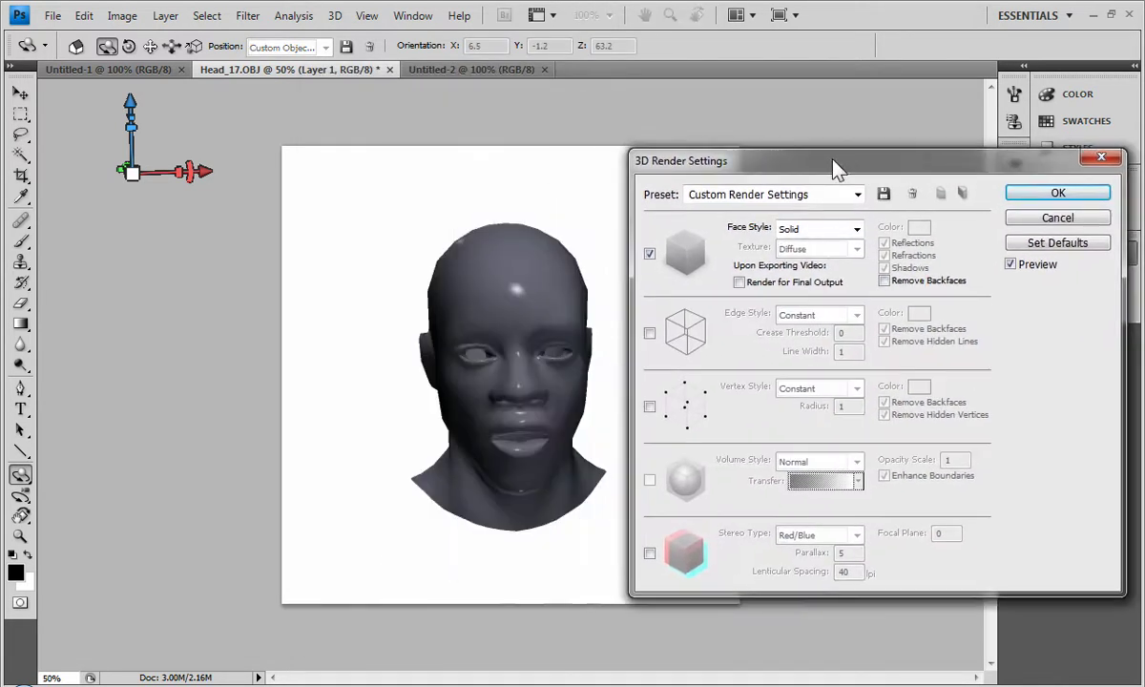
left_click(857, 230)
left_click(830, 256)
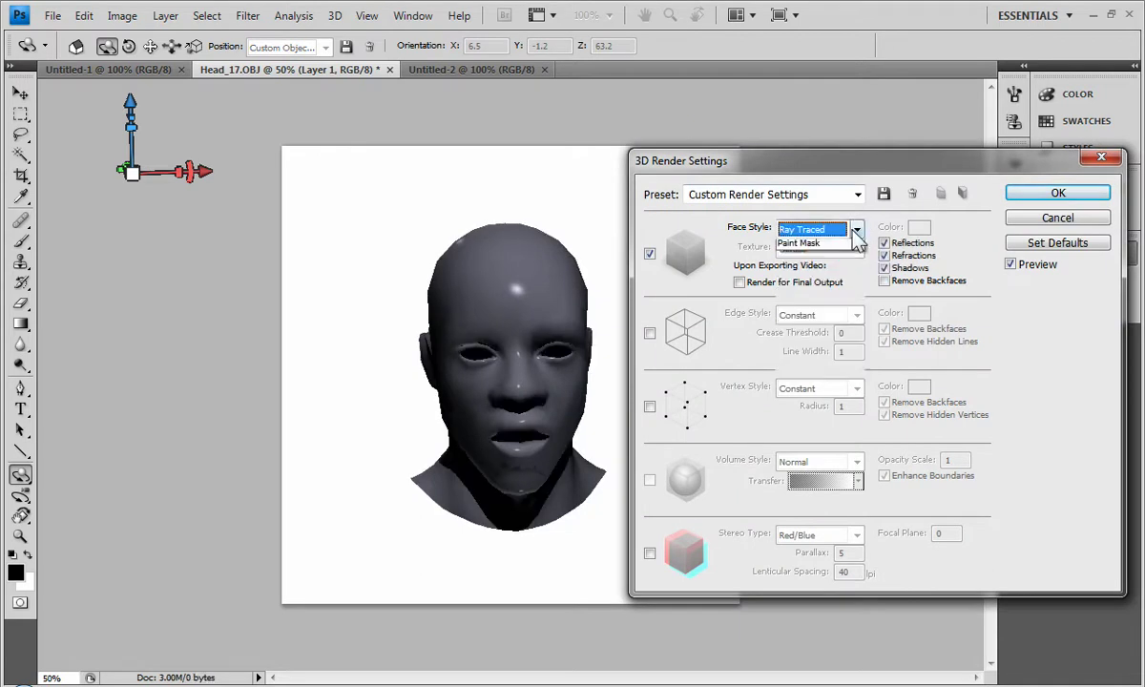
left_click(856, 230)
left_click(797, 273)
left_click(856, 230)
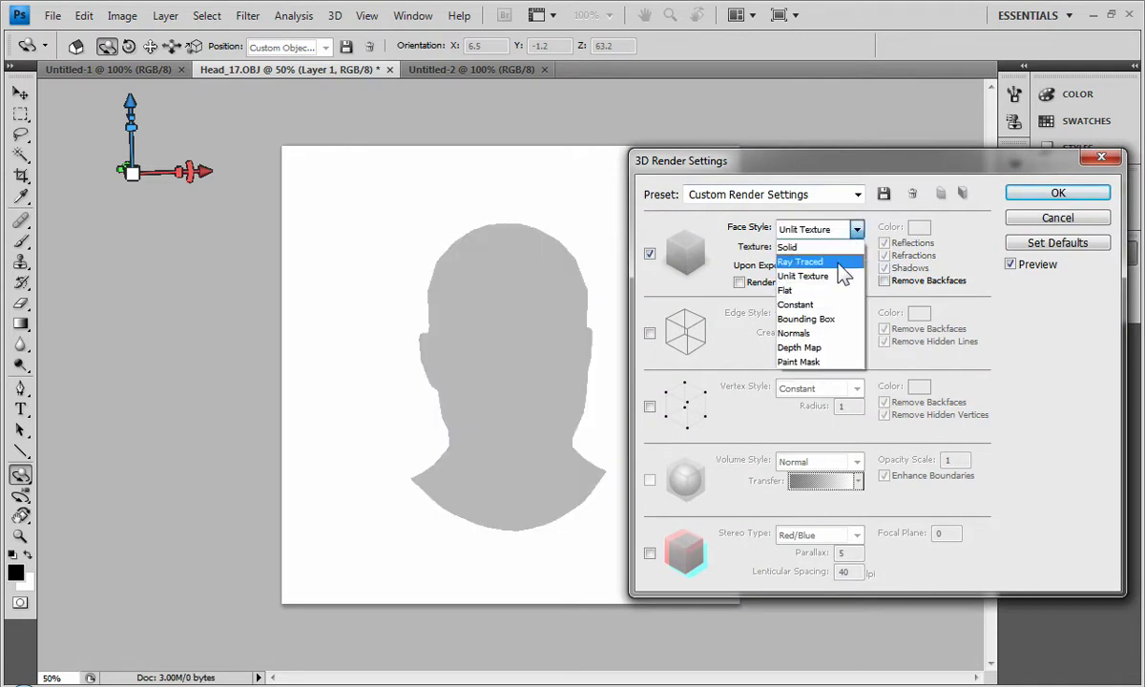
left_click(787, 289)
Preview the Normals and Depth Map face styles on the head and return the face style to Solid
left_click(856, 230)
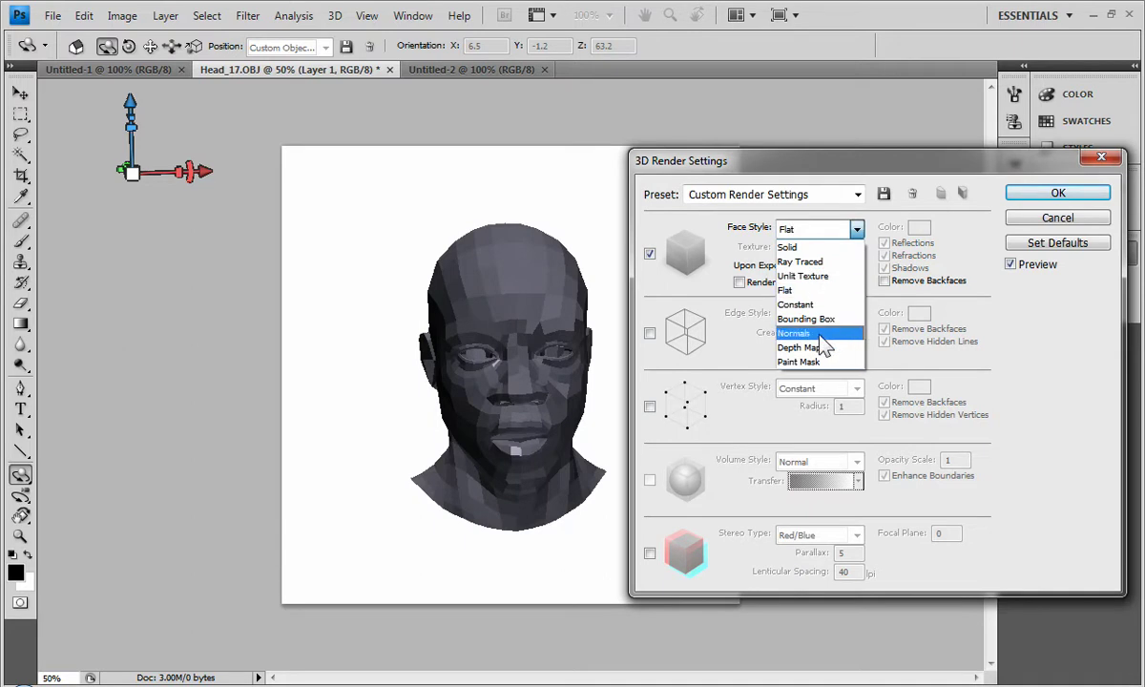
left_click(797, 333)
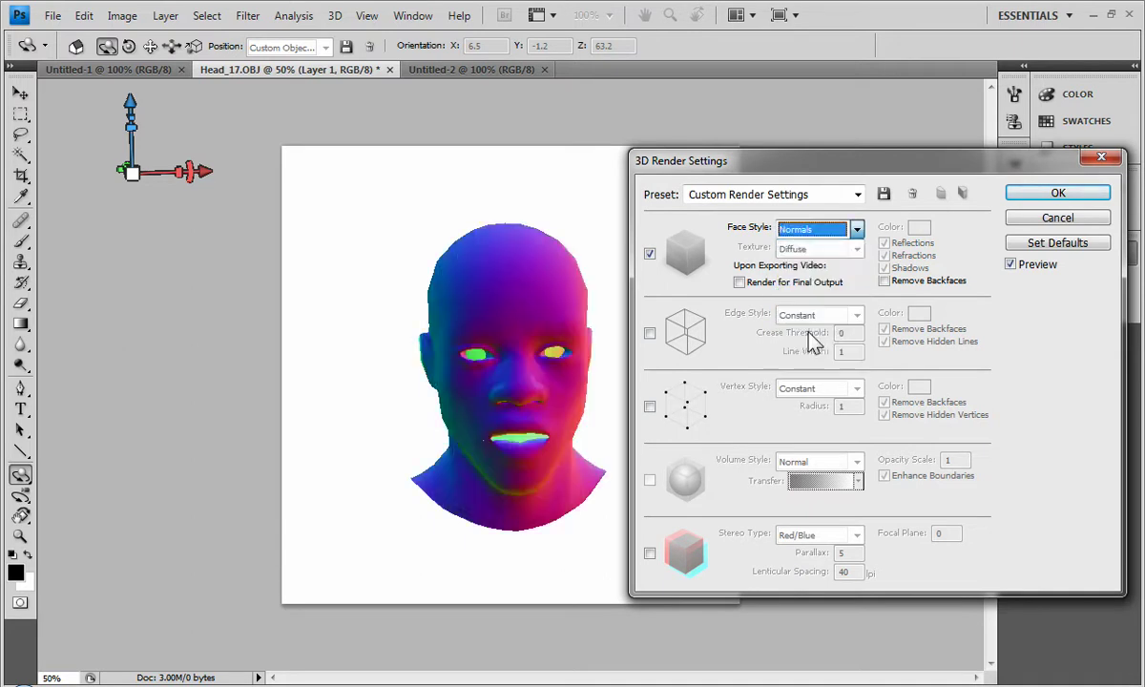
left_click(856, 230)
left_click(800, 347)
left_click(857, 230)
left_click(788, 246)
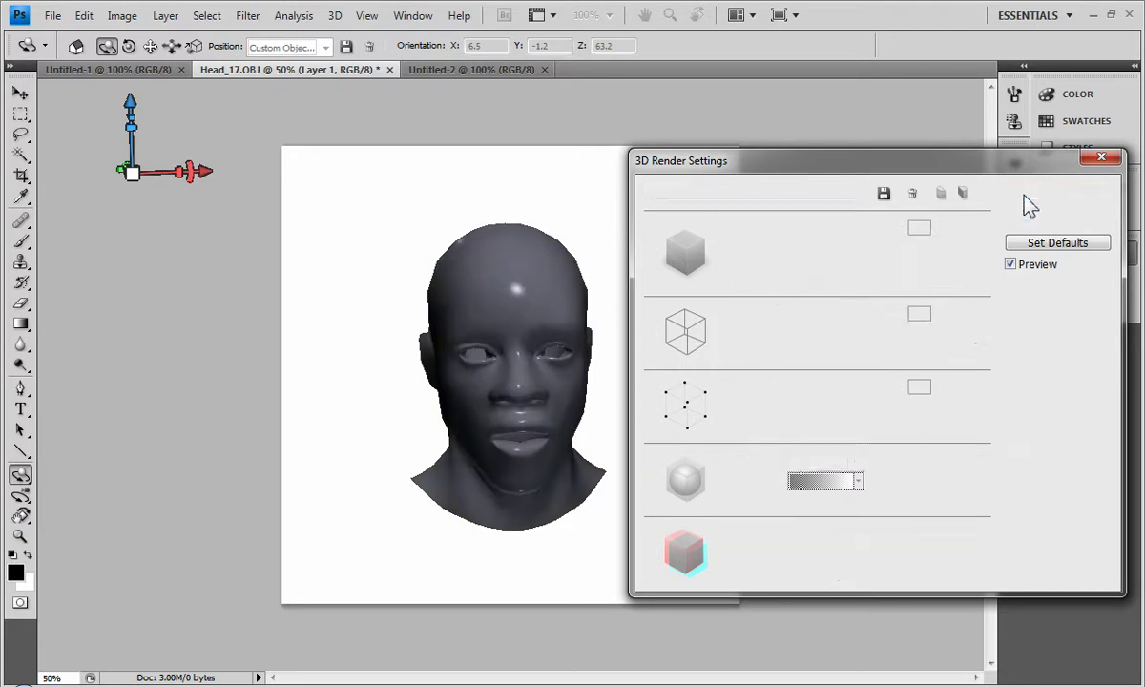
left_click(1040, 195)
Enlarge the Layers panel and paint black strokes on the forehead of the 3D head using a size 30 brush
left_click_drag(1025, 389, 1026, 629)
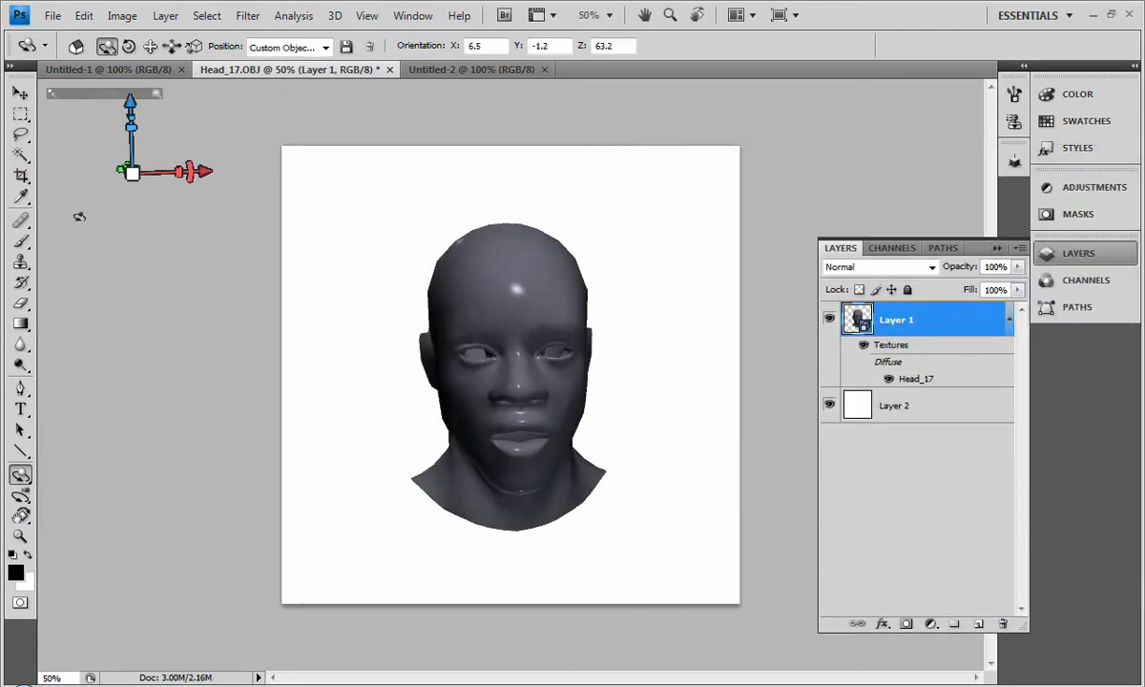
left_click(21, 240)
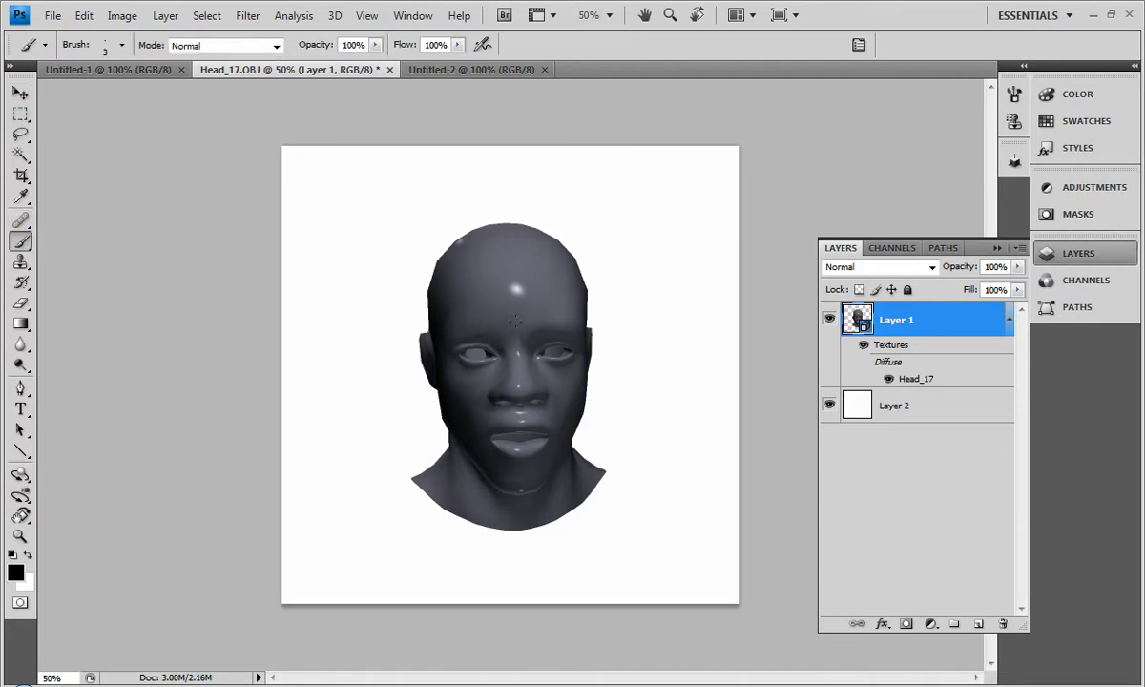
key("bracketright")
key("bracketright")
key("bracketright")
key("bracketright")
key("bracketright")
key("bracketright")
key("bracketright")
key("bracketright")
mouse_move(445, 263)
left_mouse_down()
mouse_move(507, 278)
mouse_move(450, 300)
left_mouse_up()
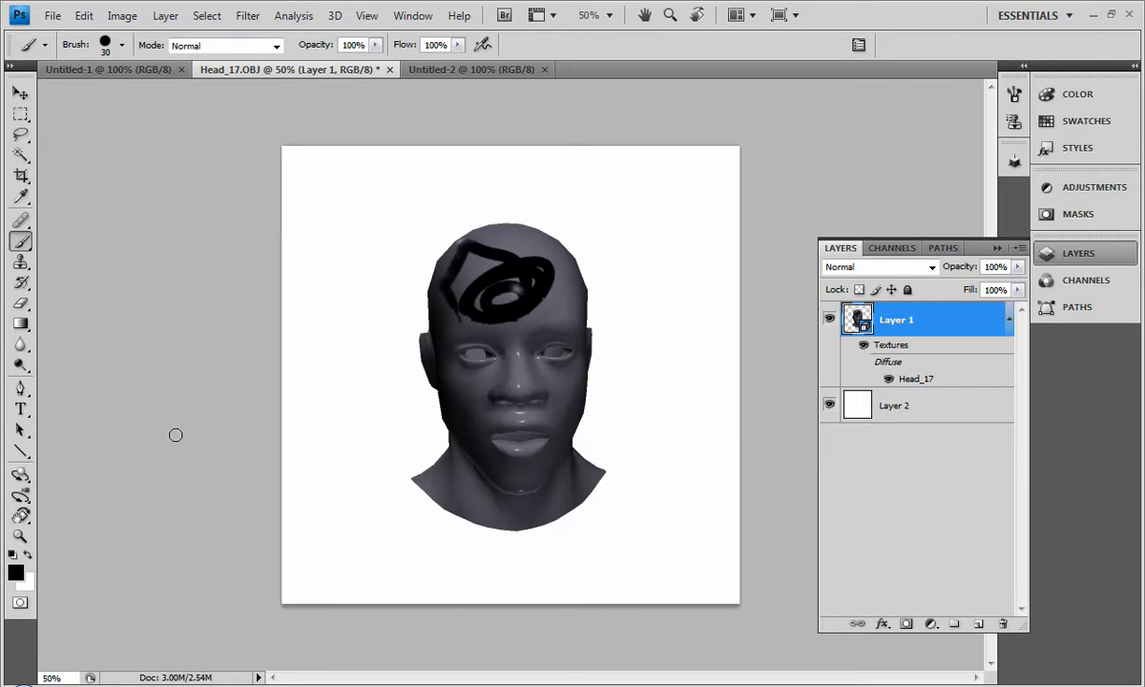
Rotate the 3D head so it is shown in side profile facing left
key("k")
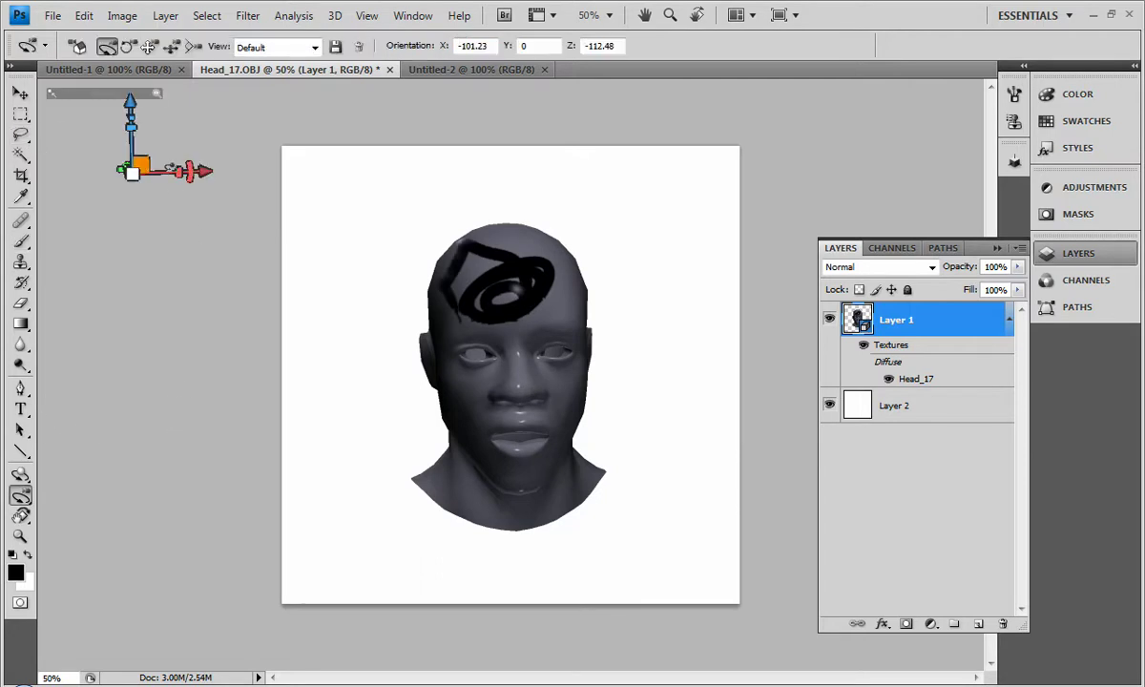
left_click_drag(108, 166, 157, 135)
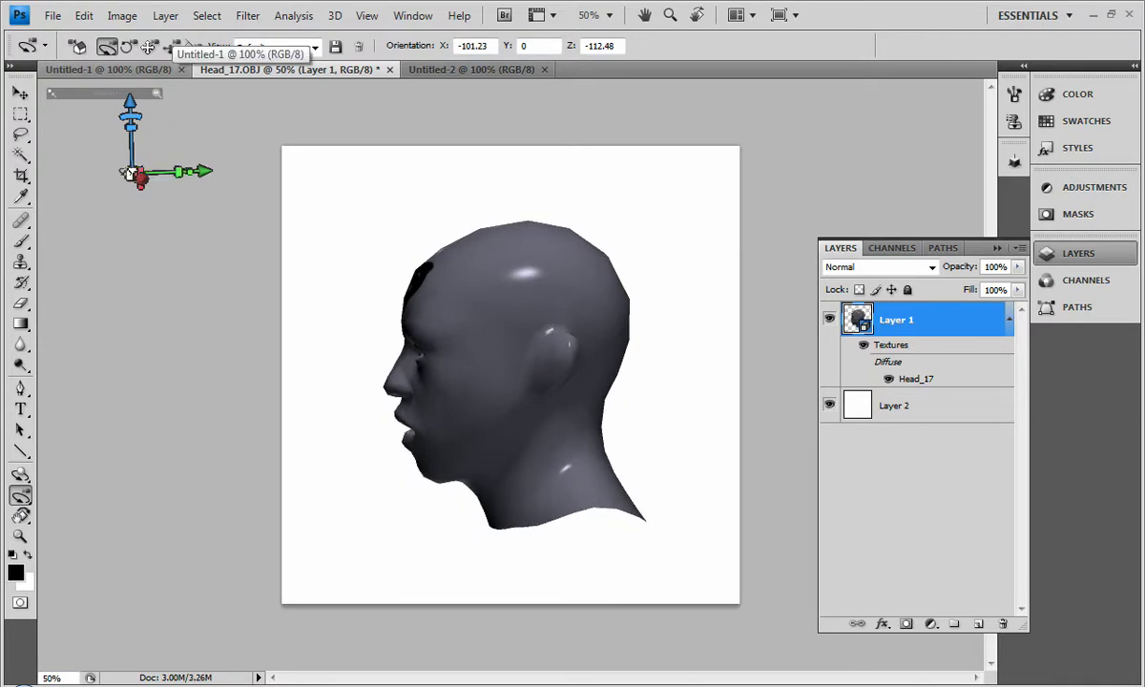
Open the head's Head_17 diffuse texture and create a wireframe UV overlay on it
double_click(915, 379)
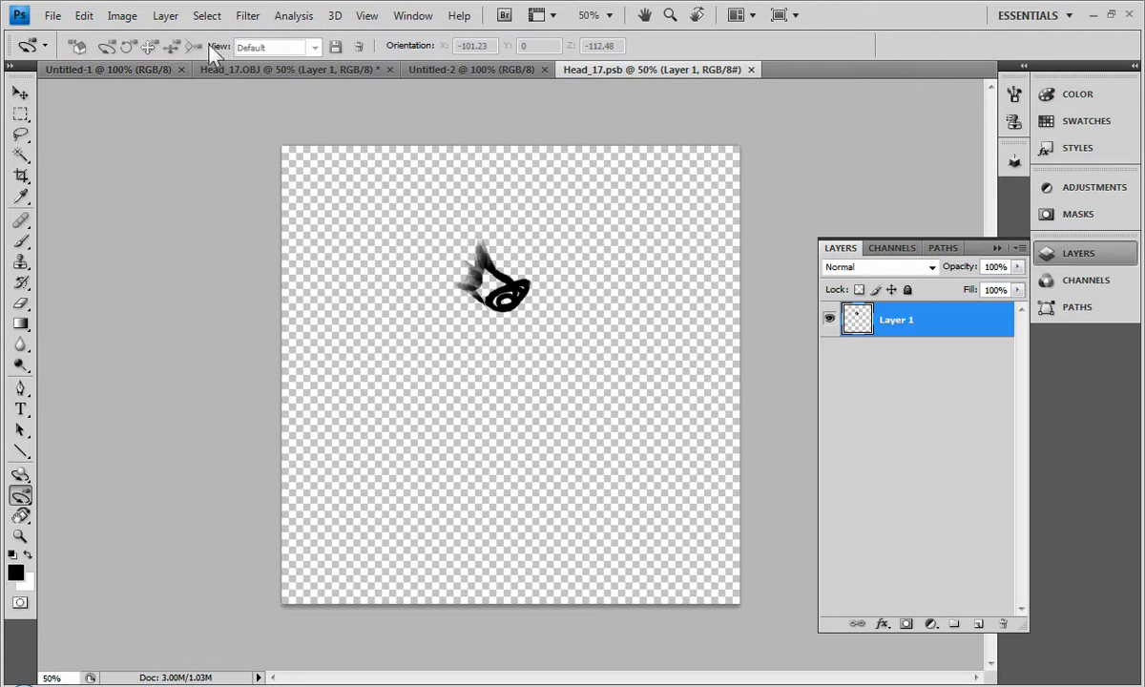
left_click(333, 16)
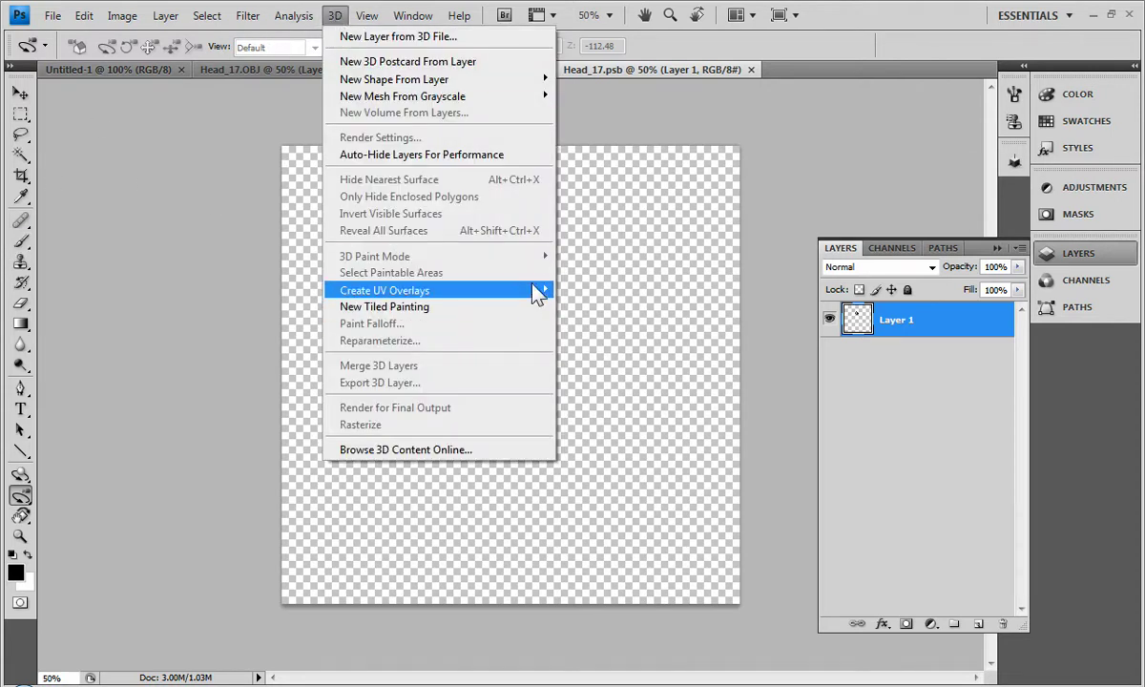
mouse_move(540, 296)
left_click(601, 290)
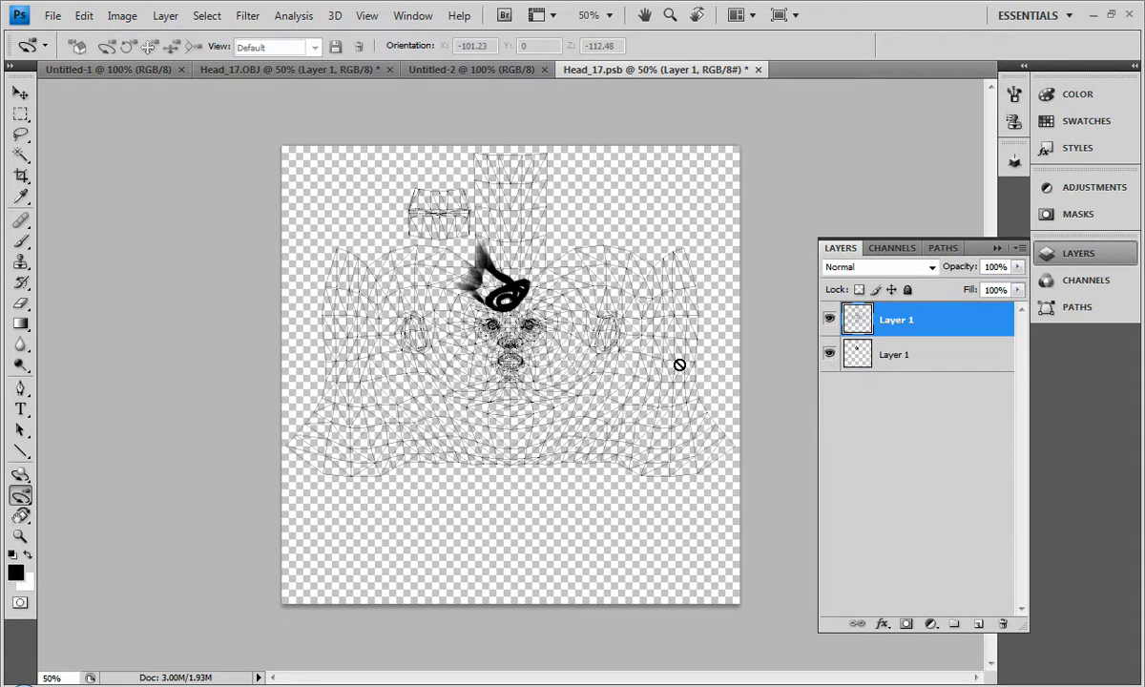
Paint a wavy black stroke across the texture's lower layer, hide the wireframe overlay layer and check the updated head
left_click(883, 355)
left_click(23, 242)
mouse_move(389, 334)
left_mouse_down()
mouse_move(445, 407)
mouse_move(466, 384)
mouse_move(597, 408)
mouse_move(635, 315)
left_mouse_up()
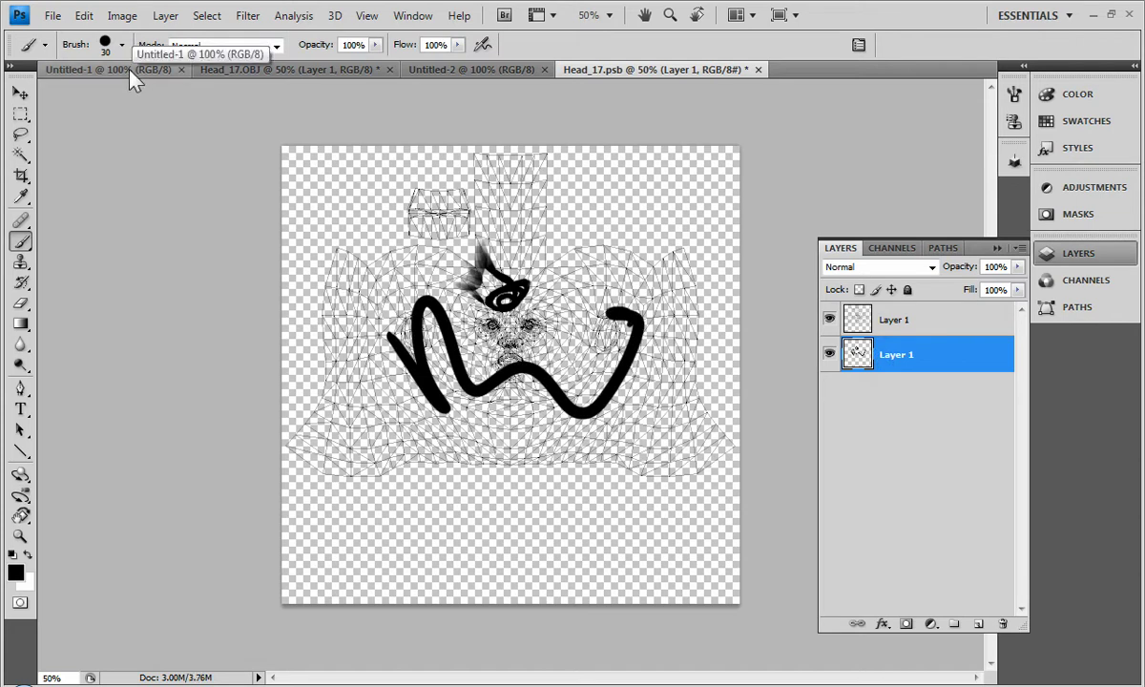
left_click(251, 70)
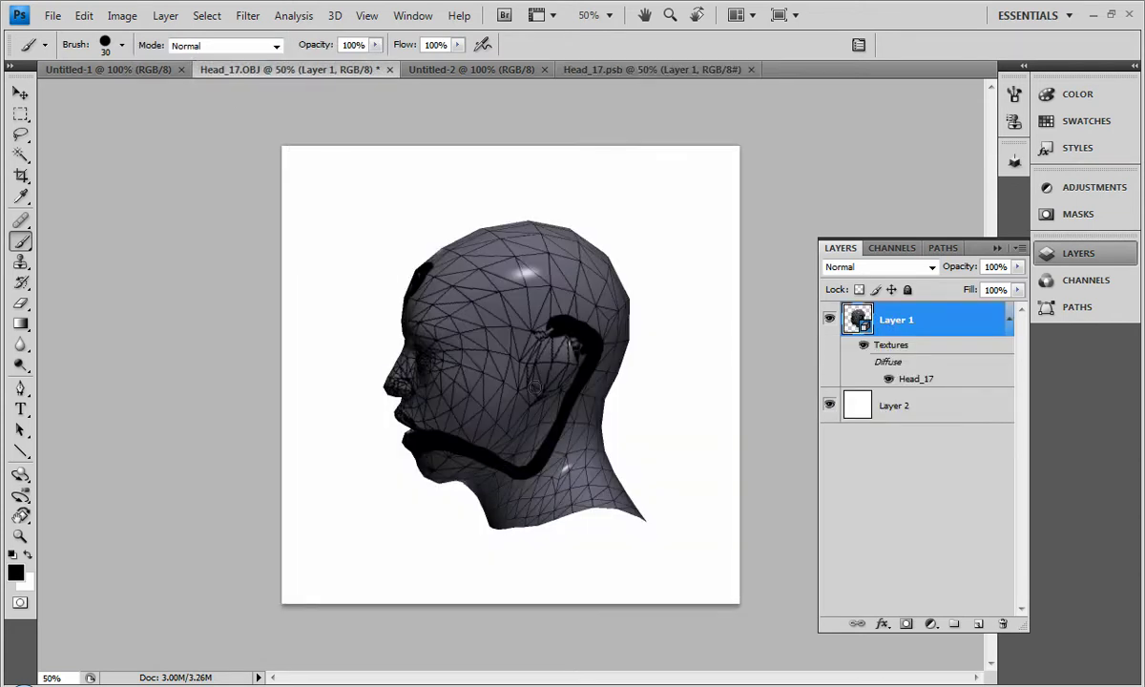
left_click(654, 70)
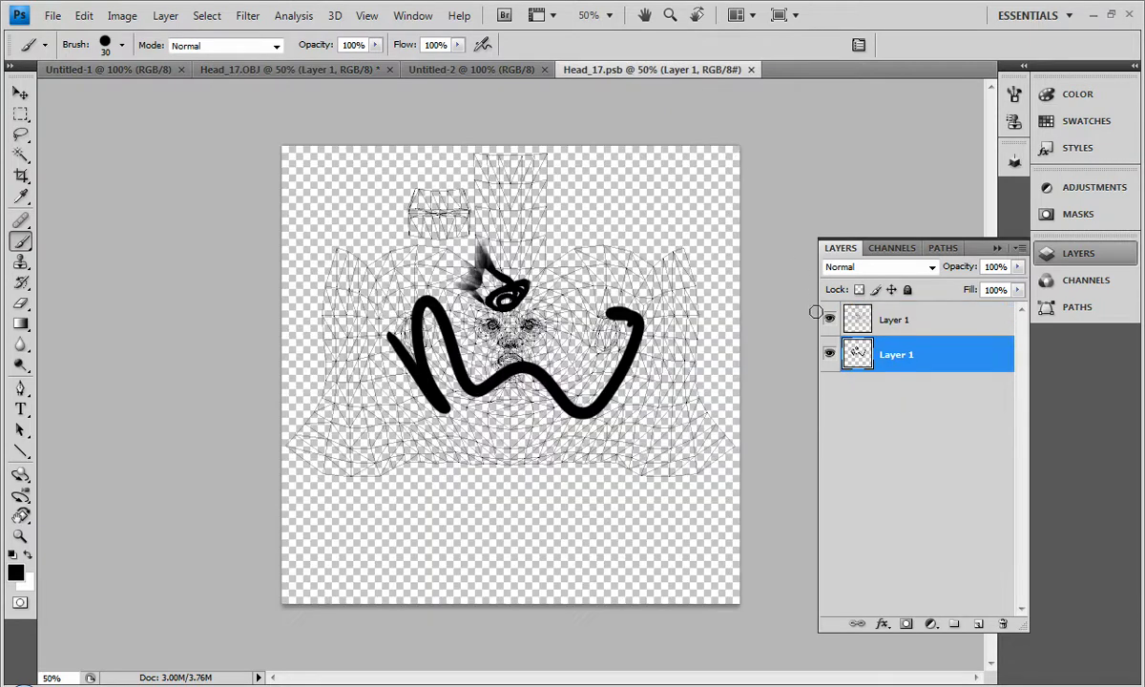
left_click(310, 69)
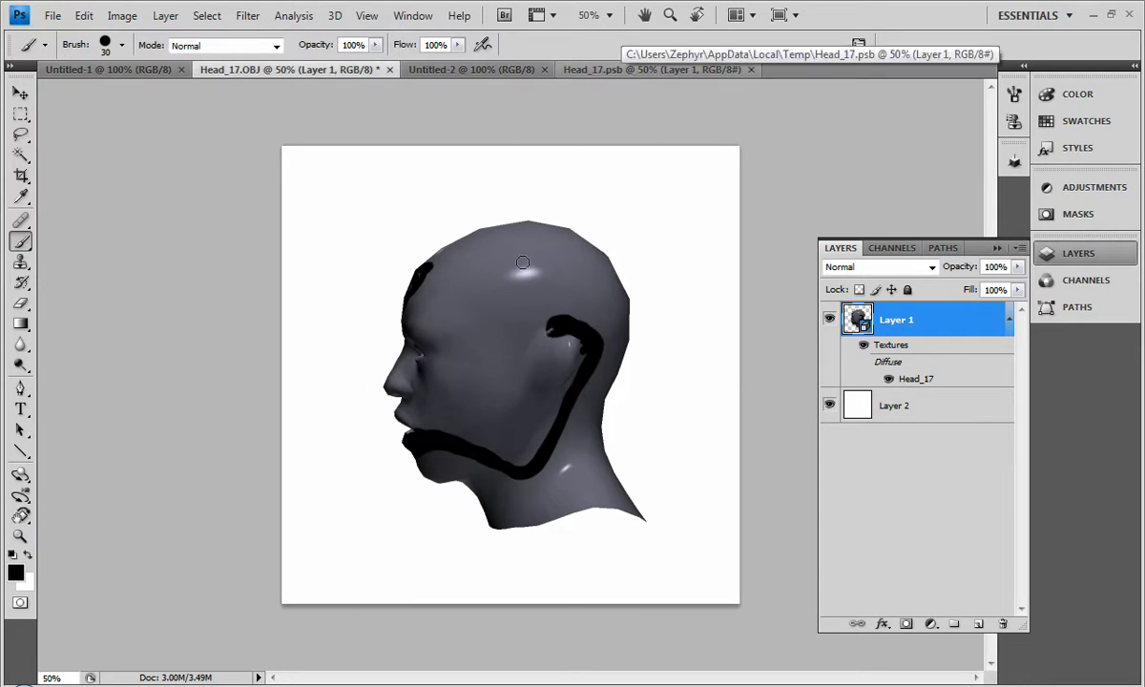
Paint a black zigzag stroke on the side of the 3D head and check it in the Head_17 texture
mouse_move(430, 369)
left_mouse_down()
mouse_move(508, 281)
mouse_move(545, 320)
mouse_move(532, 401)
left_mouse_up()
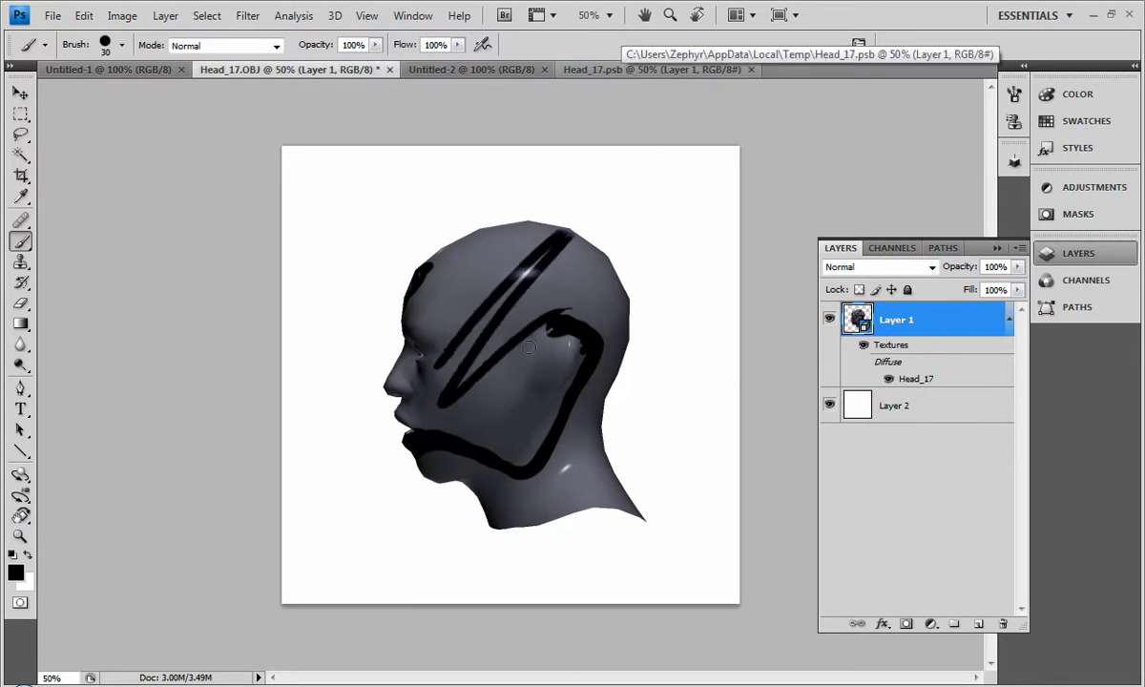
left_click(590, 70)
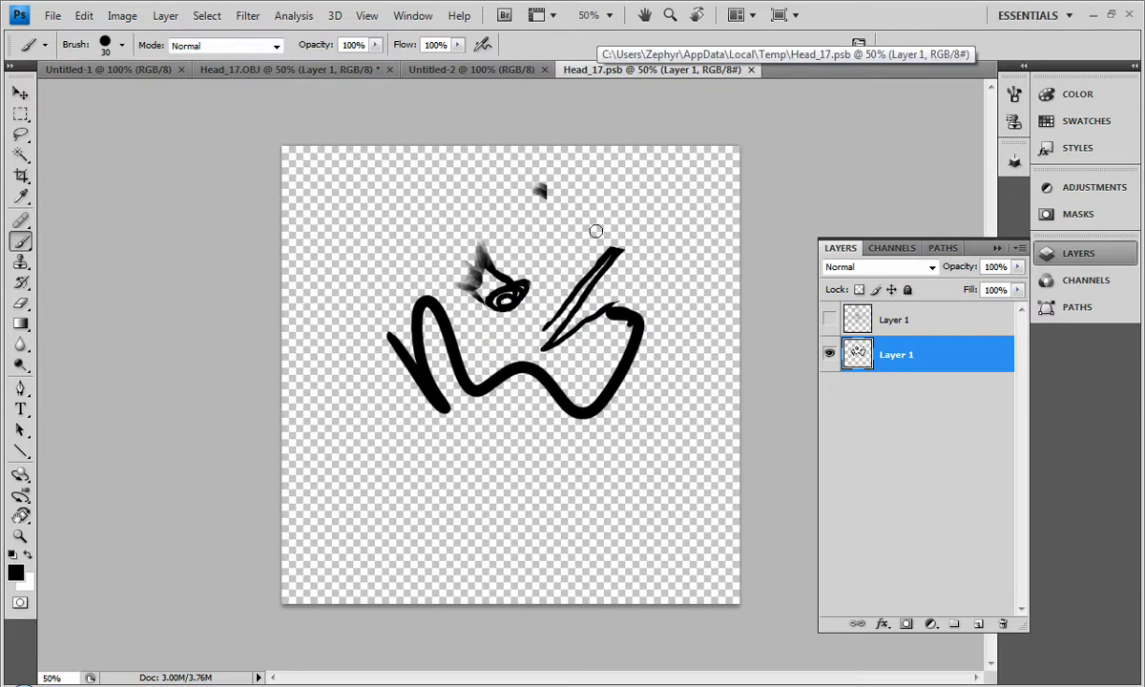
left_click(315, 71)
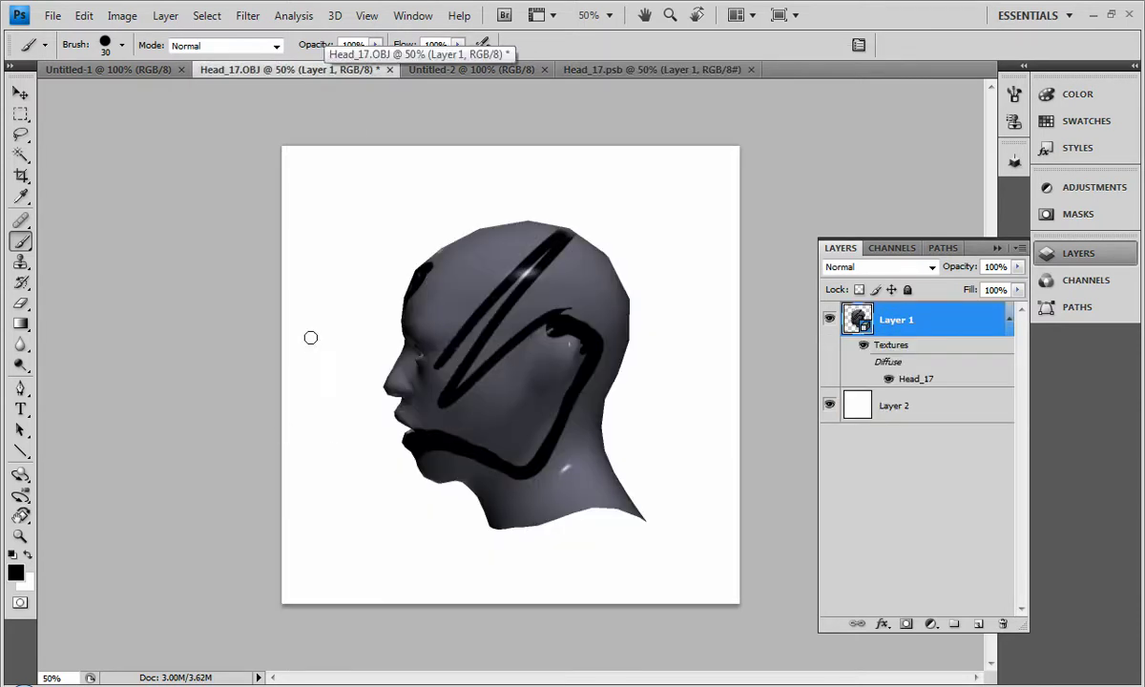
left_click(611, 69)
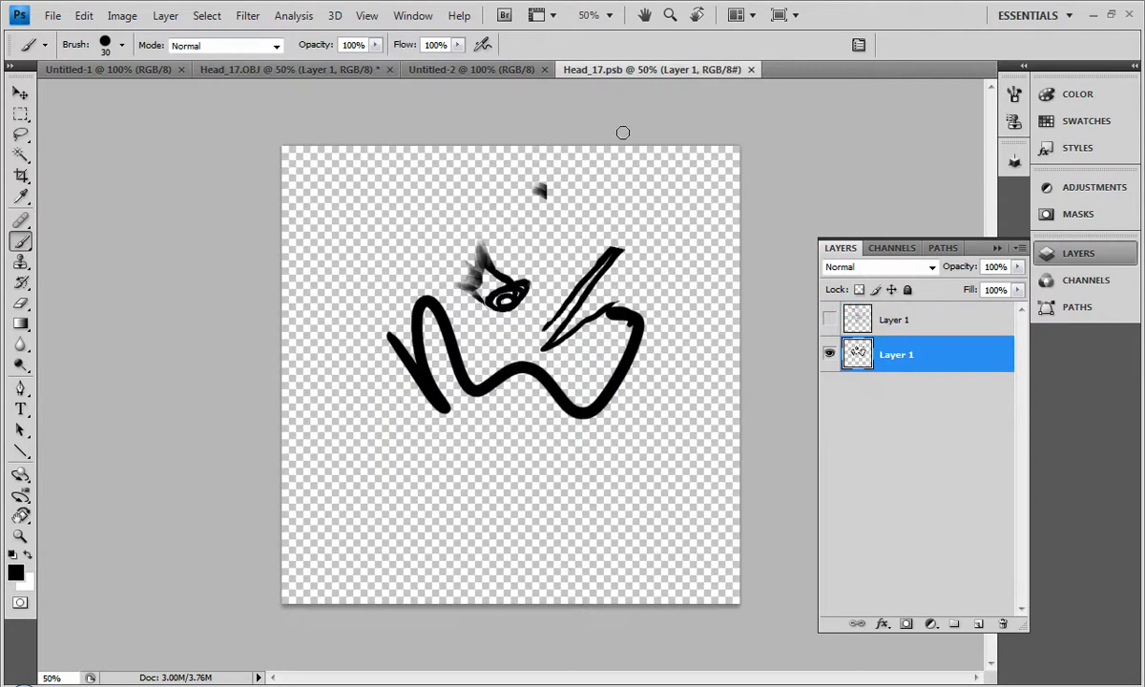
Look at the image size of the Head_17 texture without changing it and close the texture document
left_click(123, 15)
left_click(154, 148)
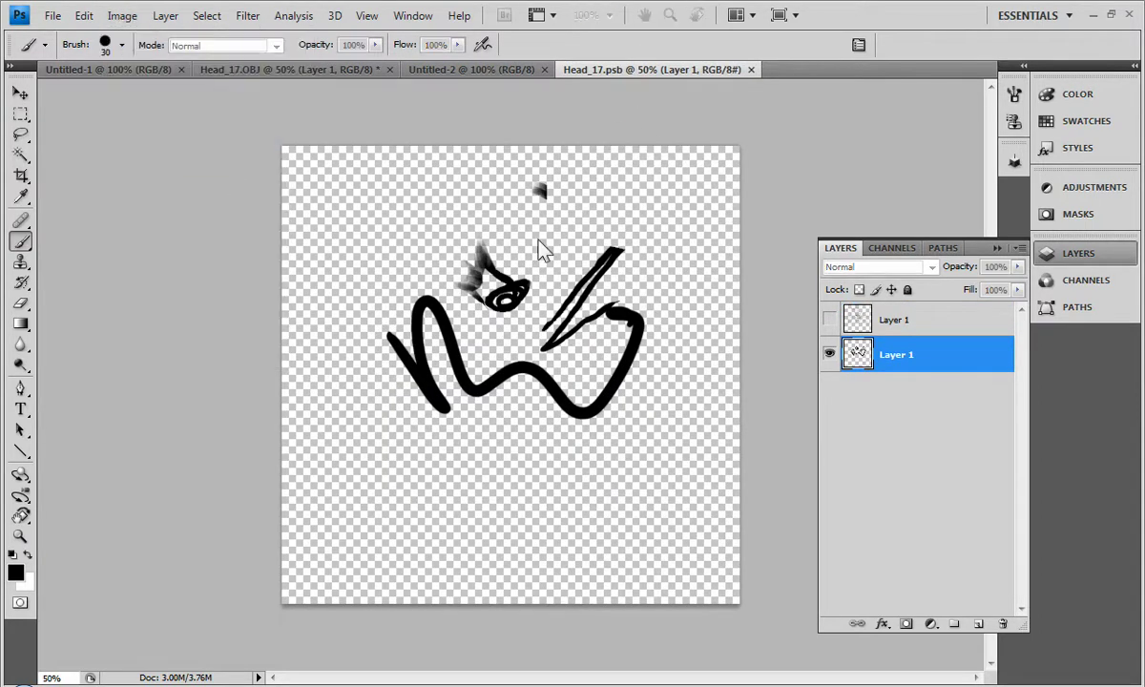
left_click_drag(1120, 184, 295, 192)
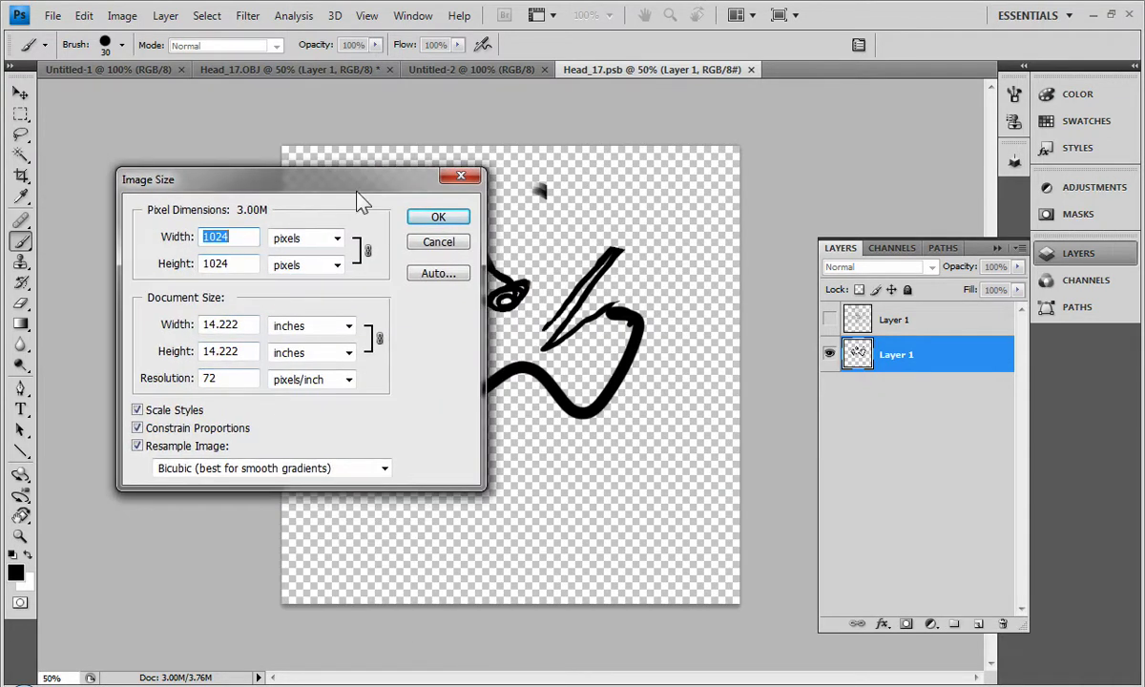
left_click(444, 245)
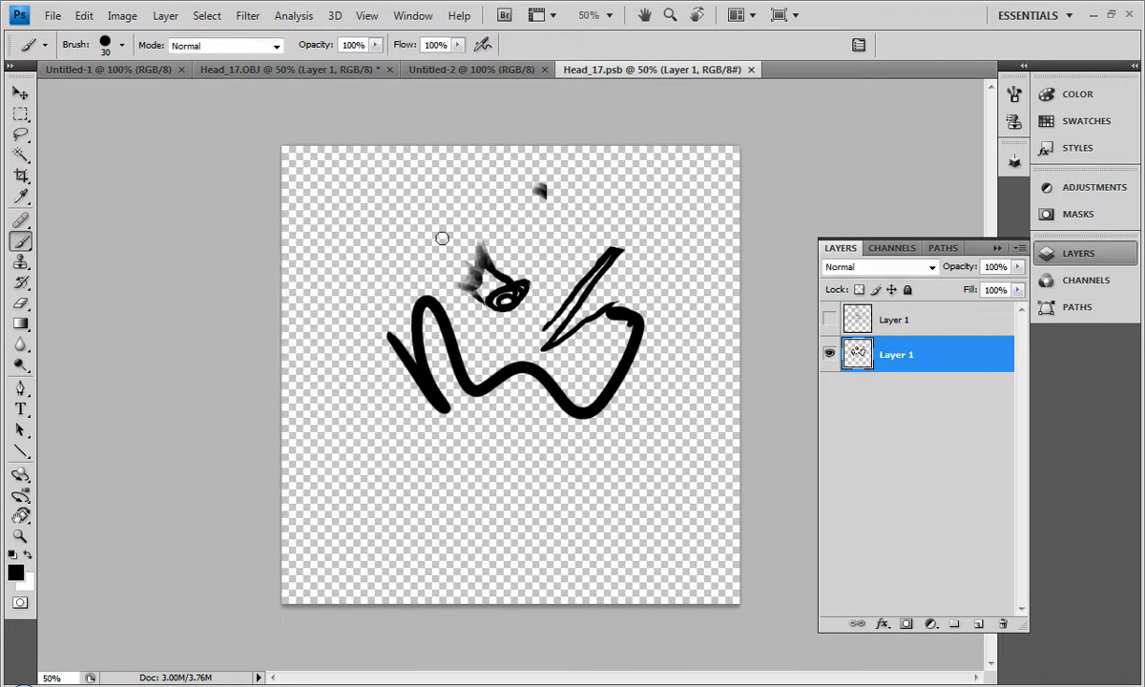
left_click(751, 70)
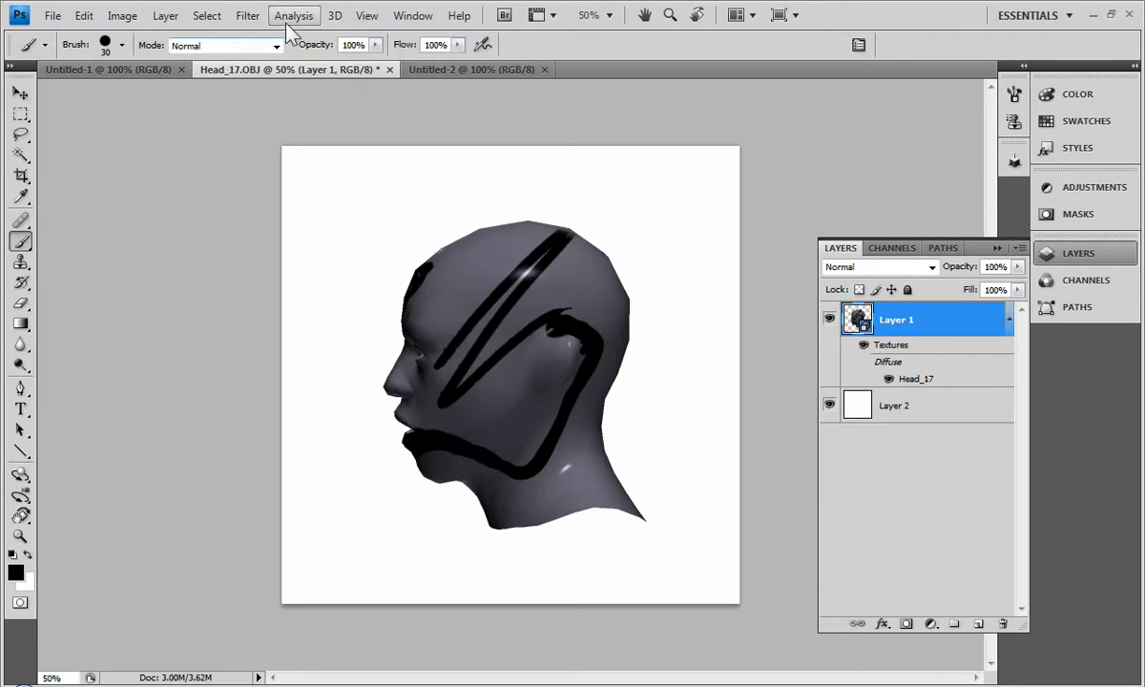
Set the 3D paint mode to Bump and create a 1024 by 1024 pixel bump texture for the head
left_click(334, 17)
mouse_move(442, 256)
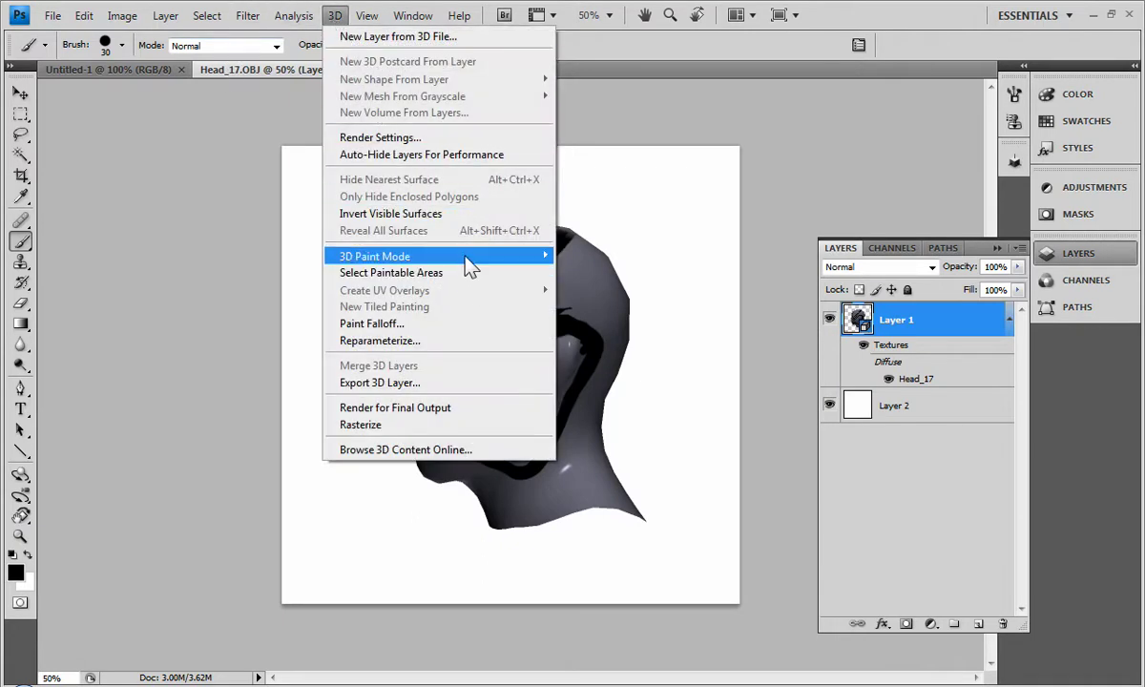
left_click(580, 273)
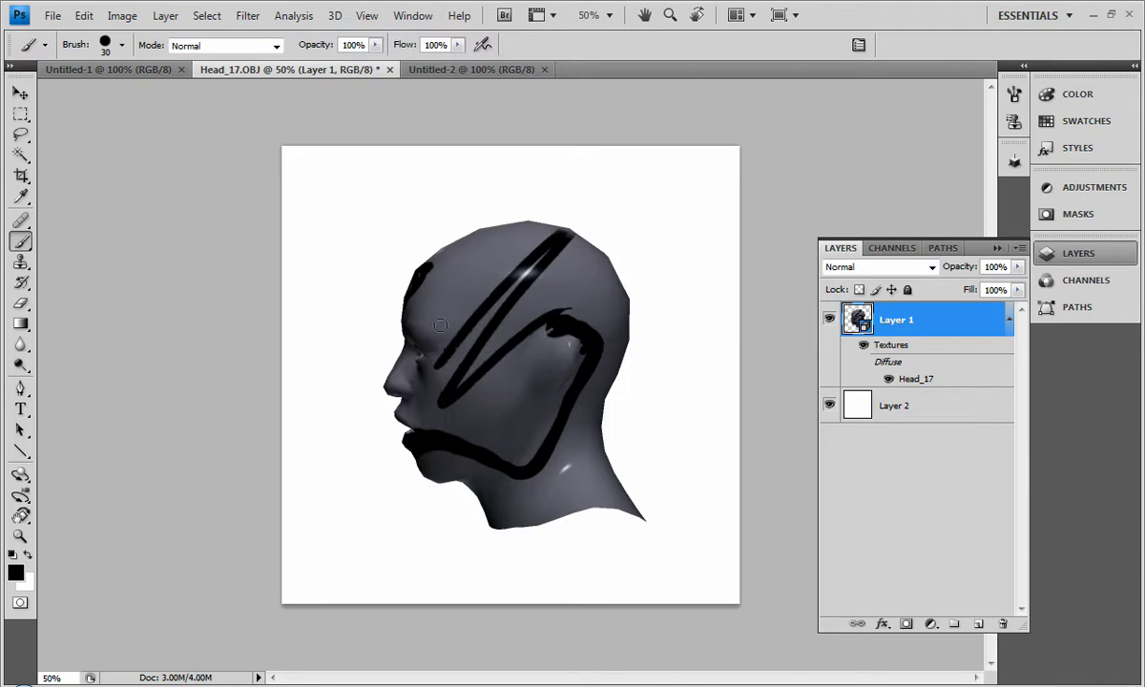
left_click(401, 364)
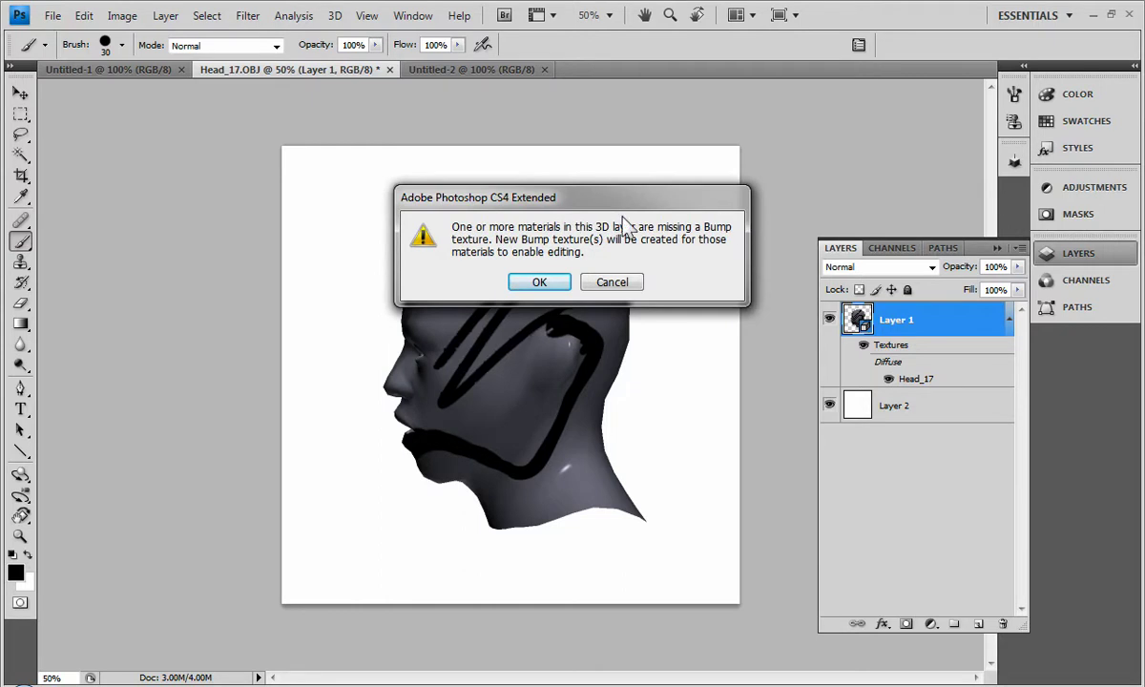
left_click(539, 282)
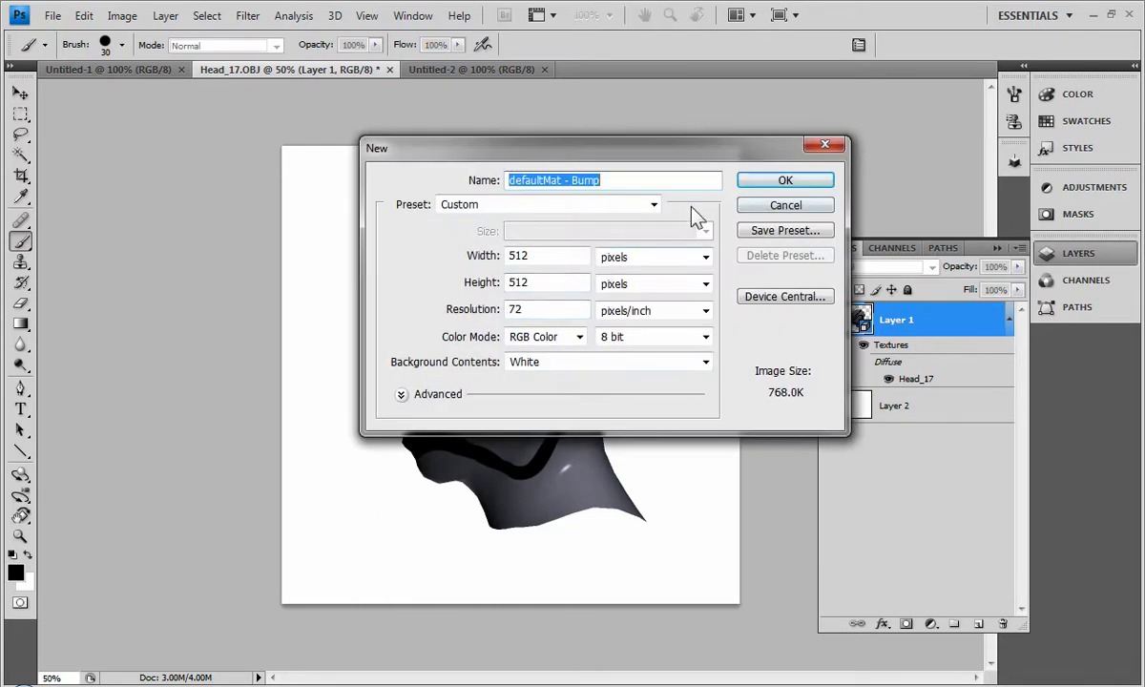
left_click_drag(537, 256, 487, 243)
type("1024")
key("Tab")
type("10")
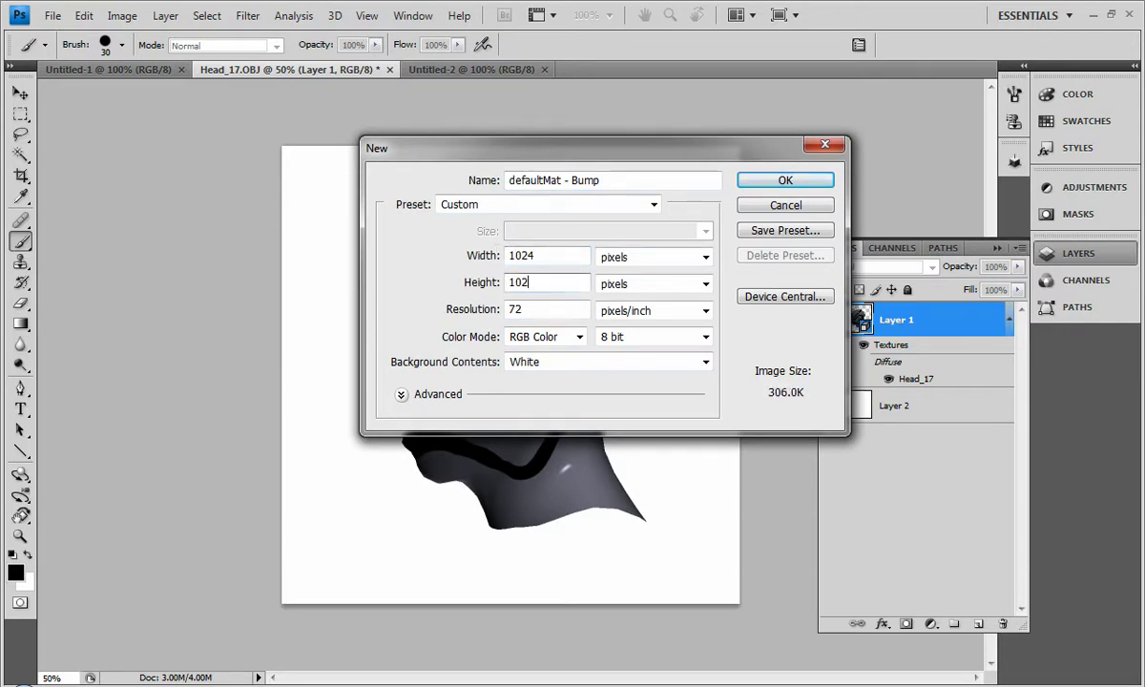
type("24")
key("Return")
Paint black bump strokes on the side of the head and paint over those near the ear with white
mouse_move(441, 299)
left_mouse_down()
mouse_move(491, 262)
mouse_move(452, 312)
left_mouse_up()
mouse_move(576, 279)
left_mouse_down()
mouse_move(502, 335)
mouse_move(483, 374)
mouse_move(526, 363)
mouse_move(500, 395)
mouse_move(539, 334)
left_mouse_up()
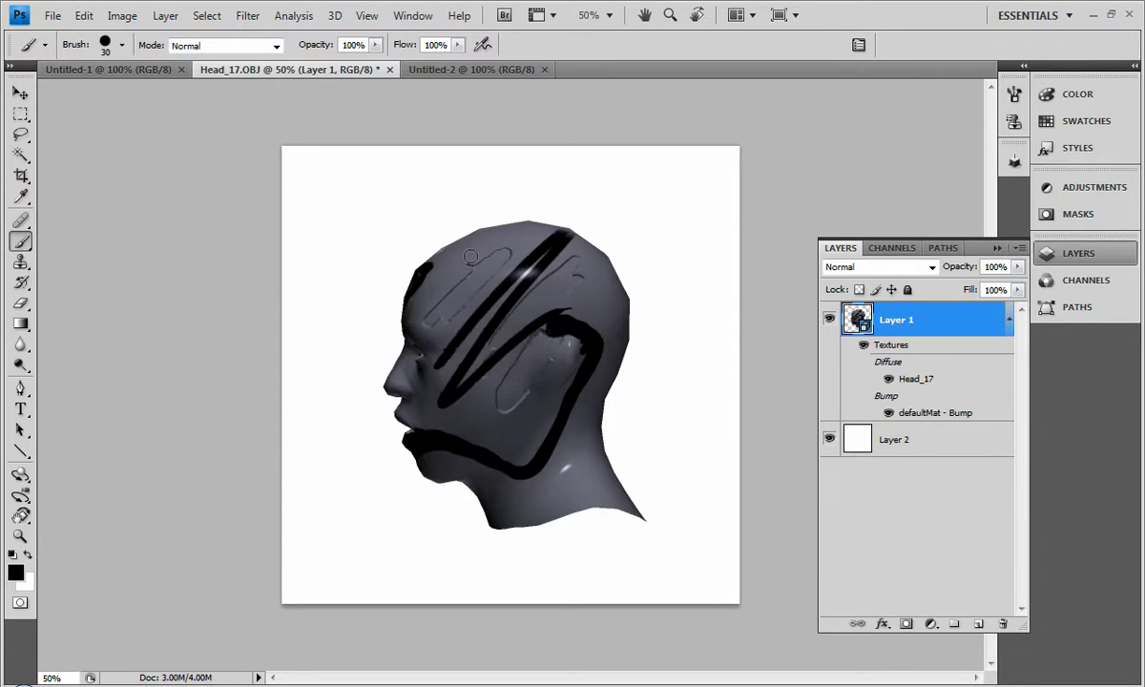
key("x")
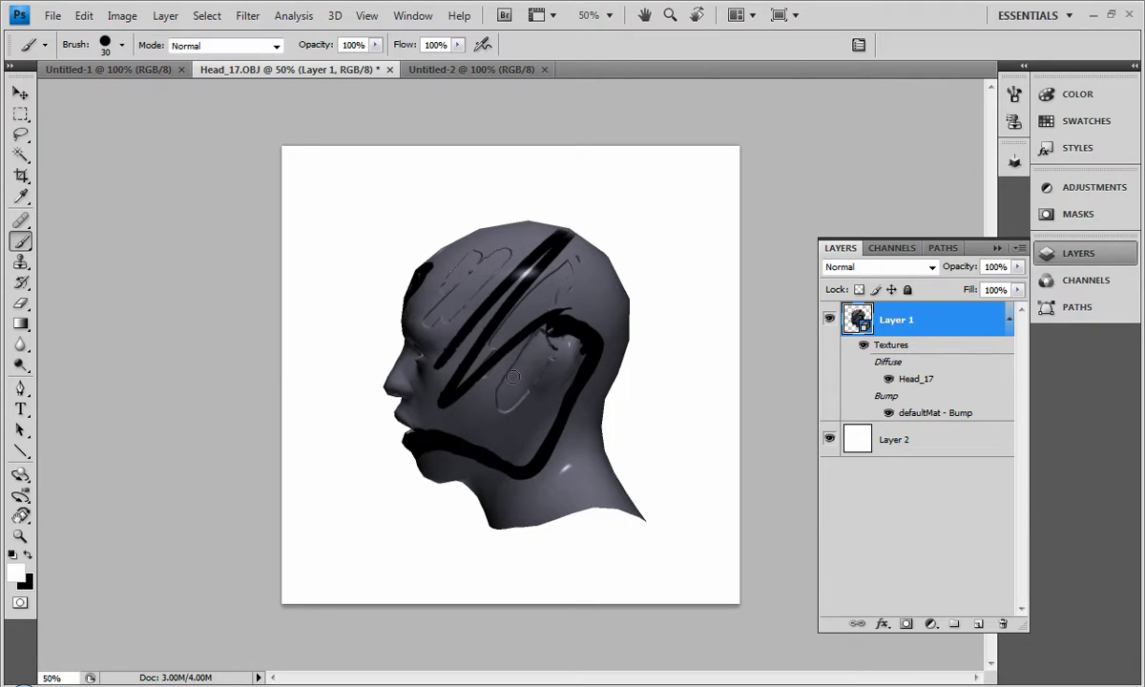
mouse_move(506, 394)
left_mouse_down()
mouse_move(504, 327)
mouse_move(565, 267)
left_mouse_up()
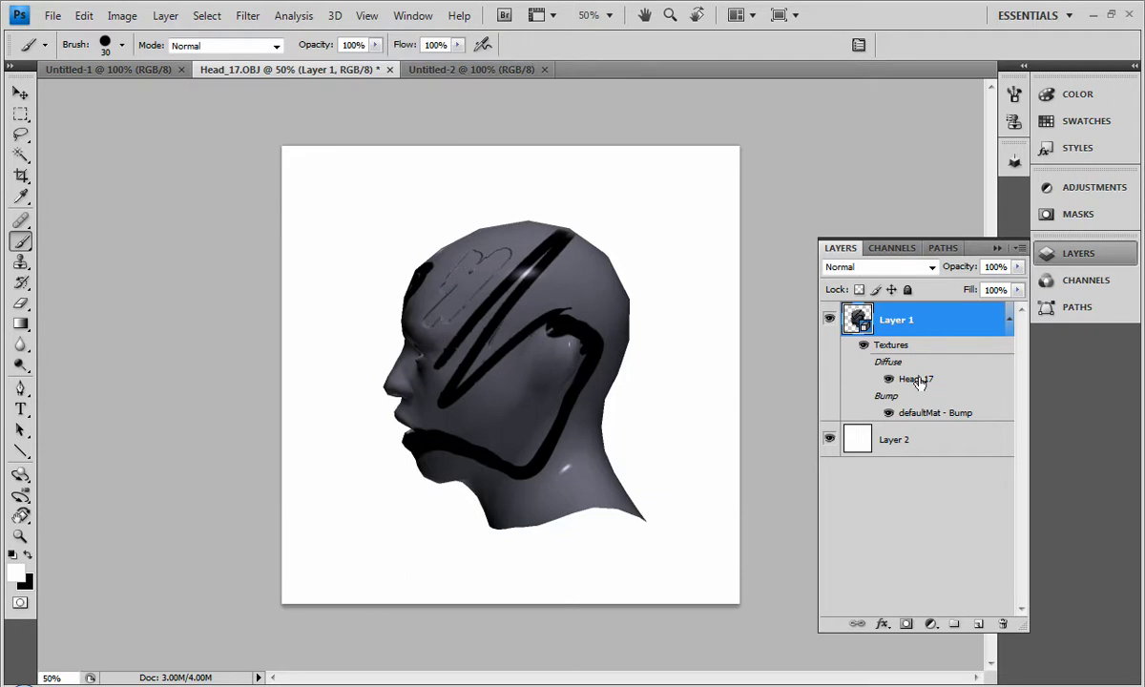
Open the Head_17 diffuse texture again to examine its painted strokes and close it
double_click(883, 378)
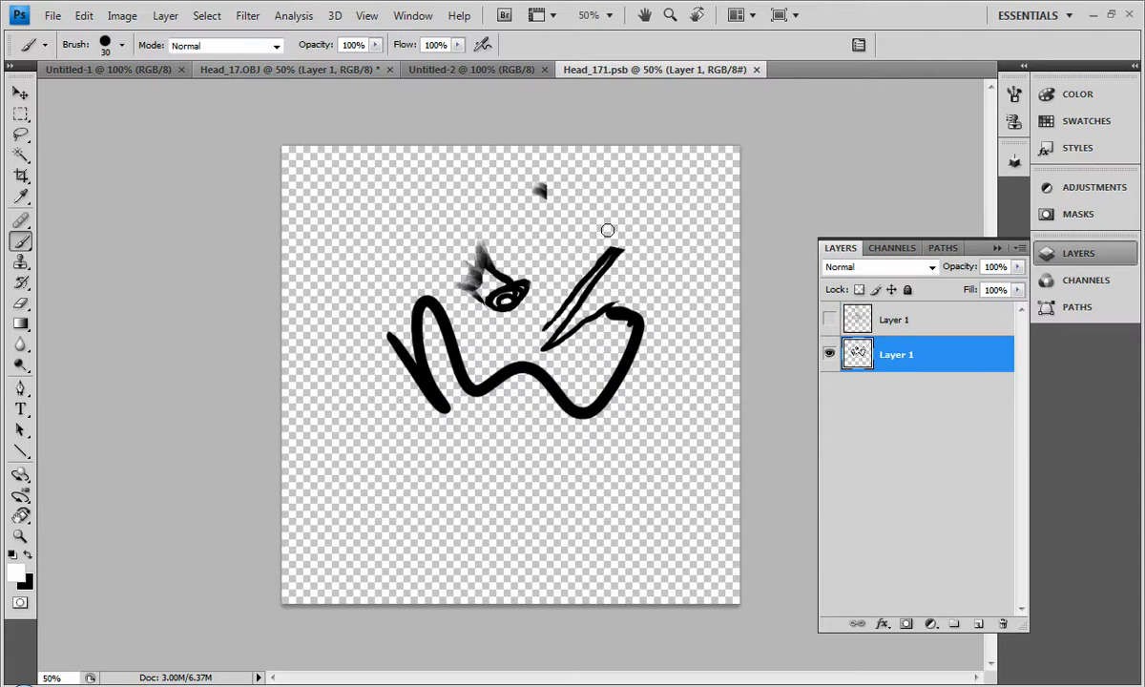
left_click(756, 70)
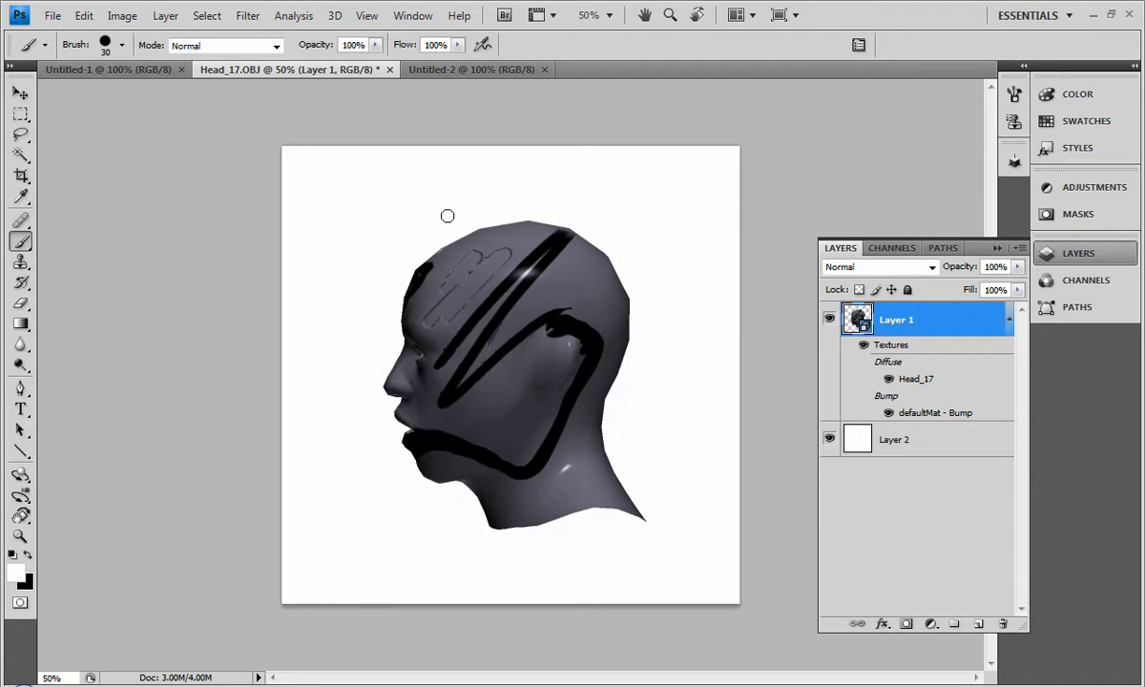
Close the Head_17.OBJ and Untitled-2 documents, leaving only Untitled-1 open
left_click(389, 70)
left_click(560, 273)
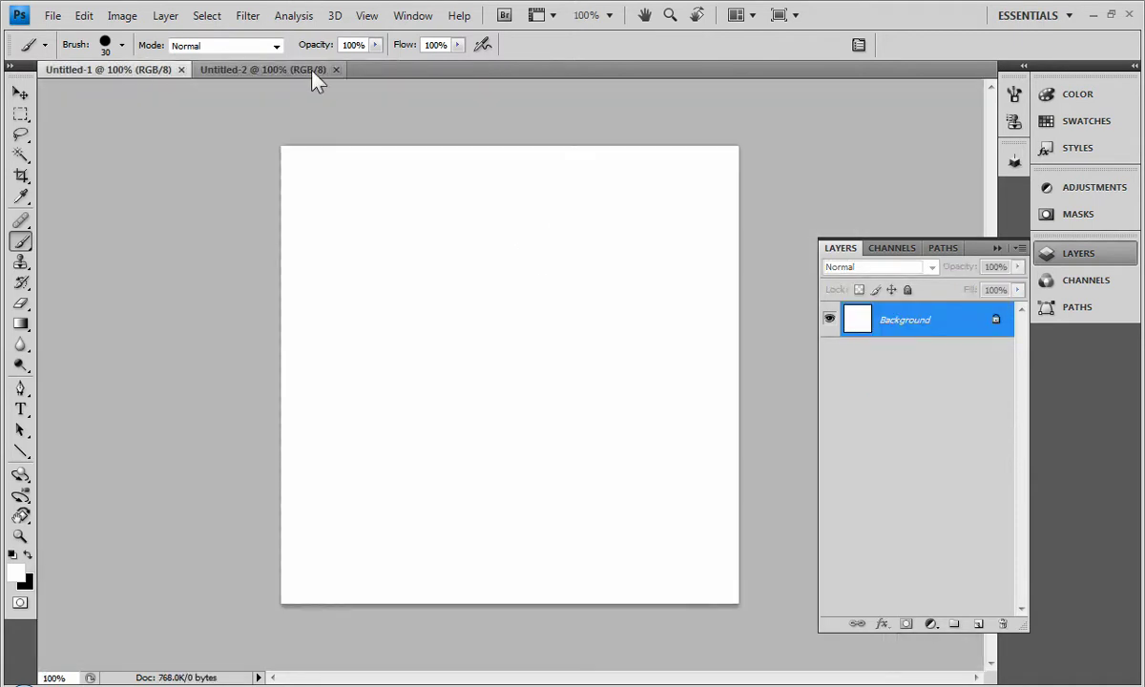
left_click(287, 69)
left_click(336, 70)
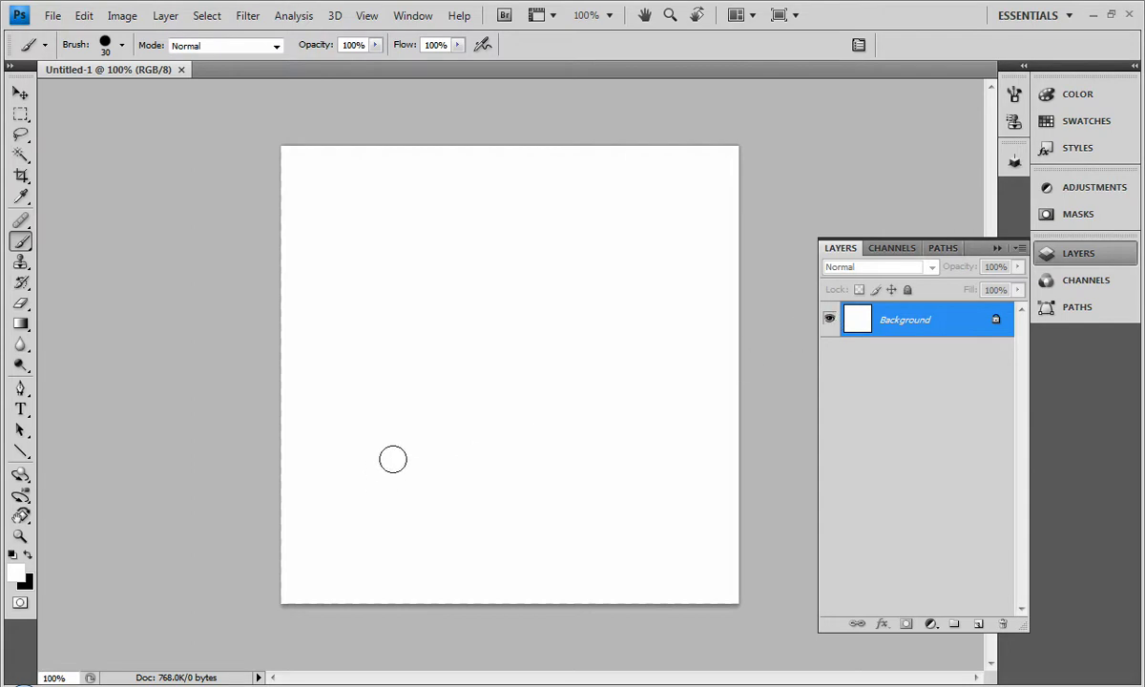
Add a new layer above the background and paint two round black eyes in the upper part of the canvas
left_click(979, 623)
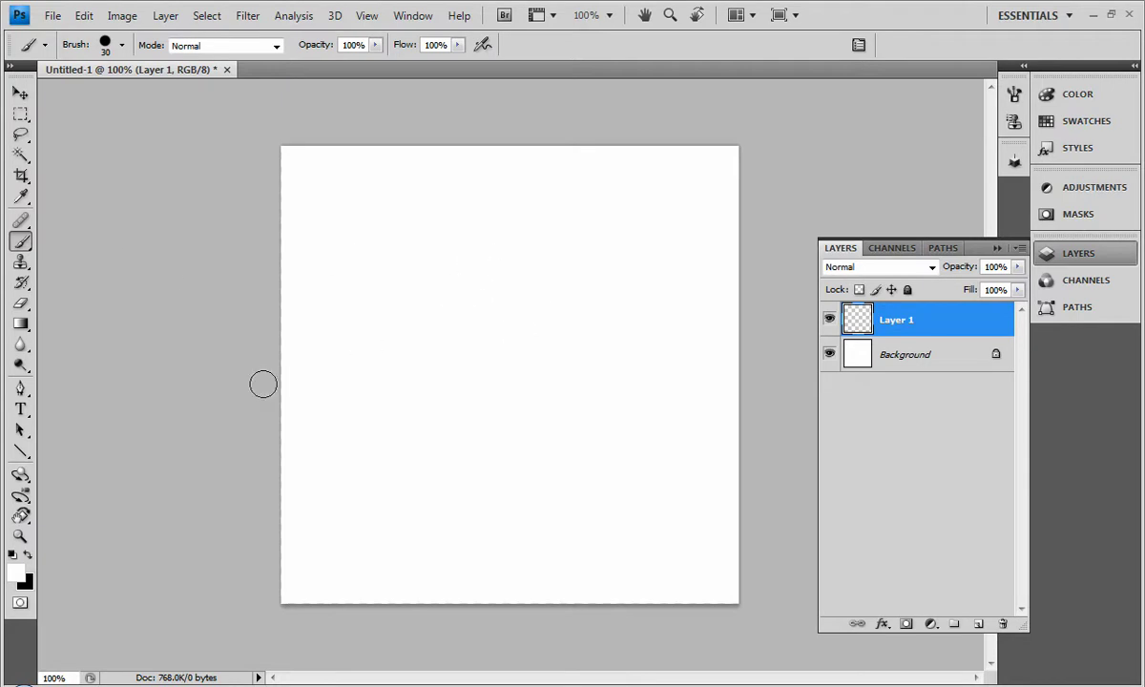
left_click(26, 556)
mouse_move(468, 278)
left_mouse_down()
mouse_move(460, 266)
mouse_move(473, 269)
left_mouse_up()
mouse_move(617, 265)
left_mouse_down()
mouse_move(629, 245)
mouse_move(628, 272)
left_mouse_up()
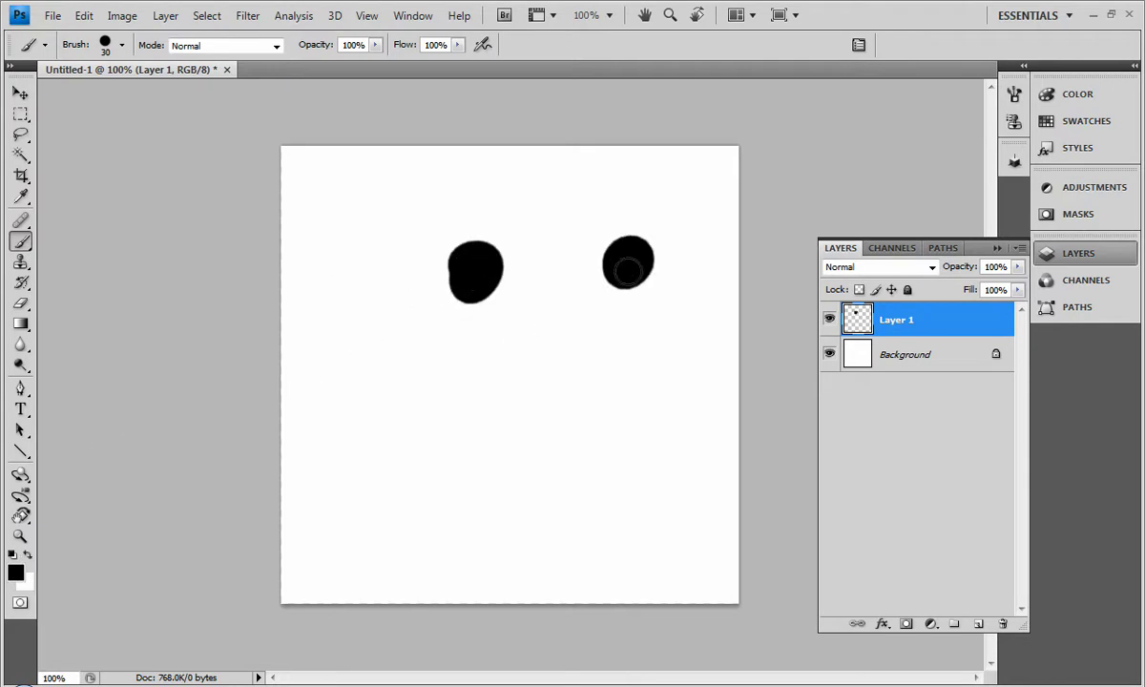
Toggle the eyes layer's visibility off and on, and move the eyes slightly down and to the left
left_click(830, 321)
left_click(829, 321)
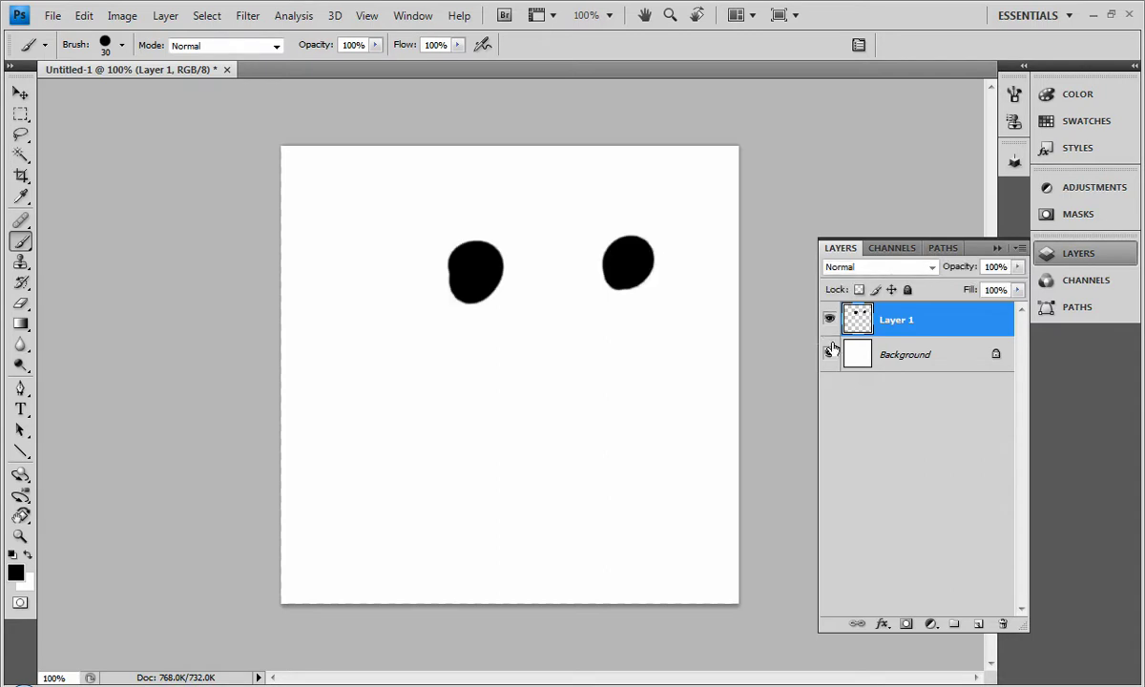
left_click(28, 97)
left_click_drag(497, 275, 467, 301)
Add another new layer and paint a wide black smile below the eyes
left_click(978, 624)
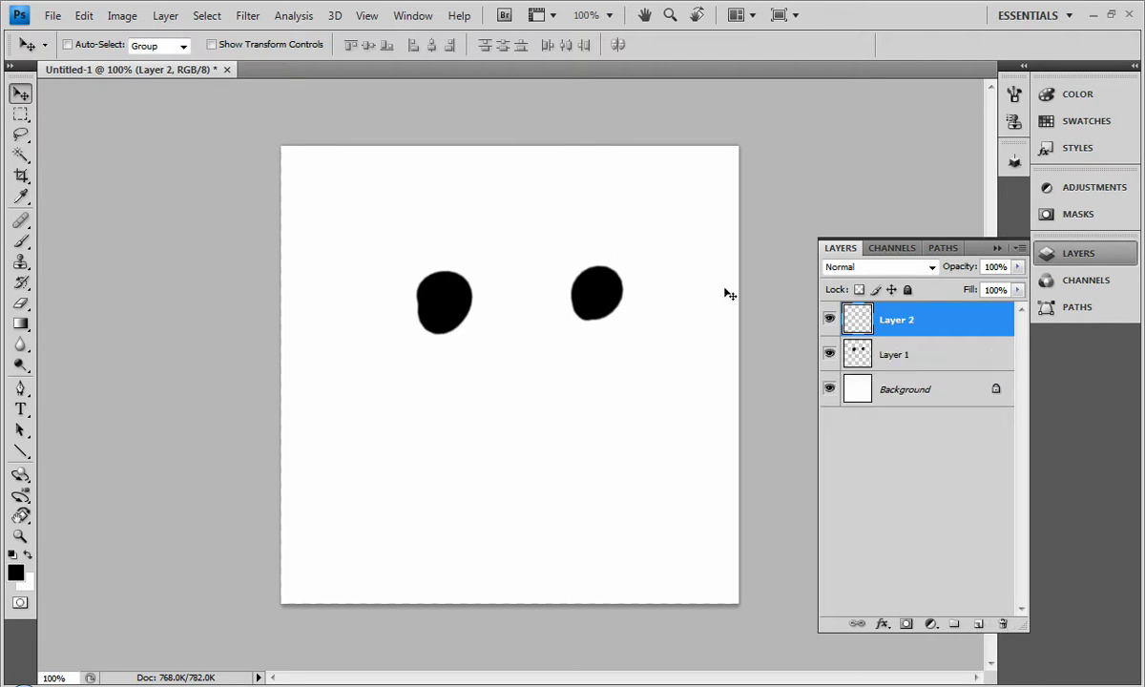
left_click(21, 240)
mouse_move(378, 387)
left_mouse_down()
mouse_move(576, 473)
mouse_move(697, 375)
left_mouse_up()
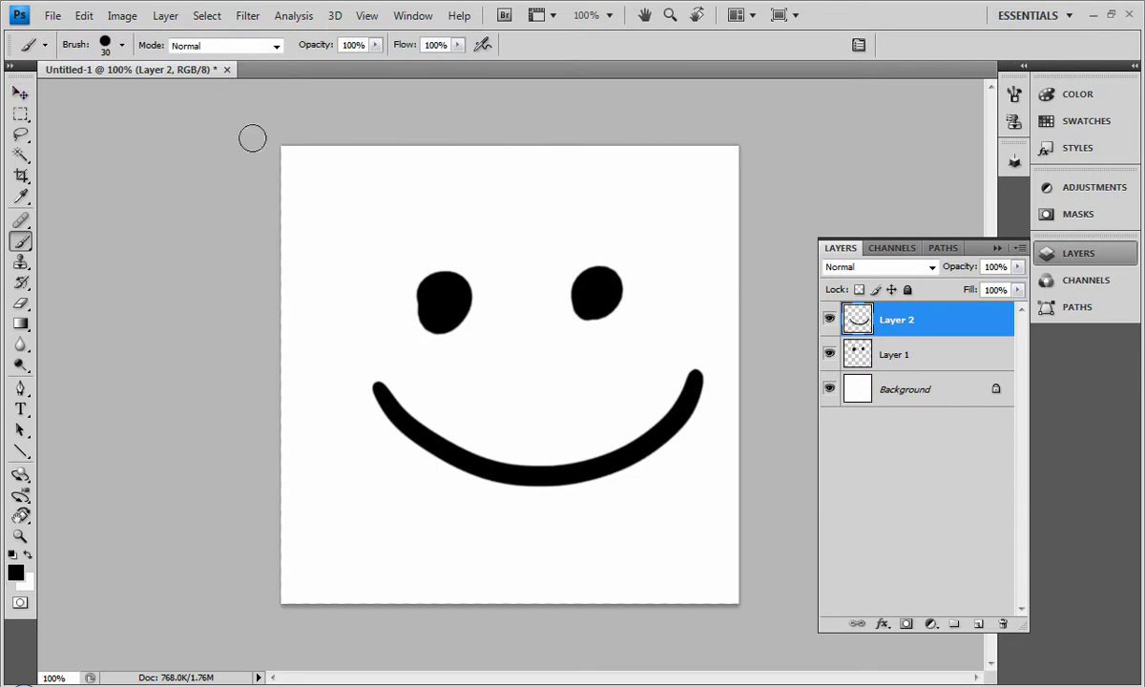
Move the smile slightly left on Layer 2 and the eyes up and to the right on Layer 1
left_click(21, 93)
mouse_move(556, 398)
left_mouse_down()
mouse_move(535, 328)
mouse_move(565, 383)
mouse_move(537, 393)
mouse_move(568, 256)
mouse_move(557, 338)
mouse_move(585, 361)
left_mouse_up()
left_click(893, 365)
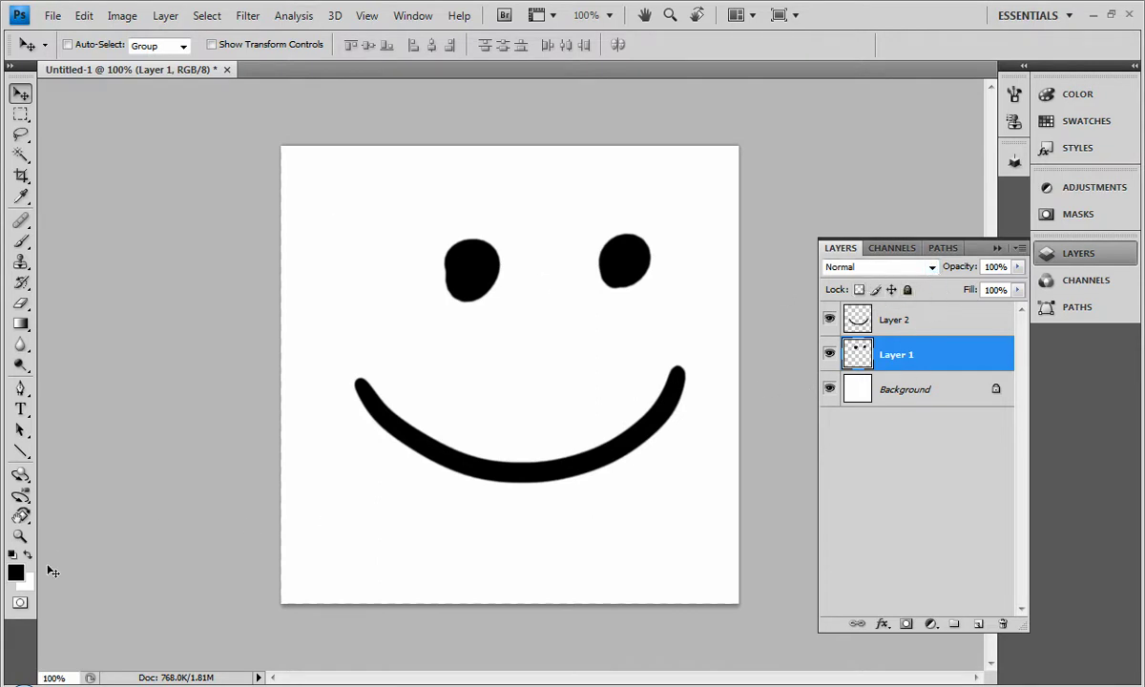
Set the foreground color to pure red with an R value of 255 and fill all of Layer 1 with it
left_click(15, 572)
type("255")
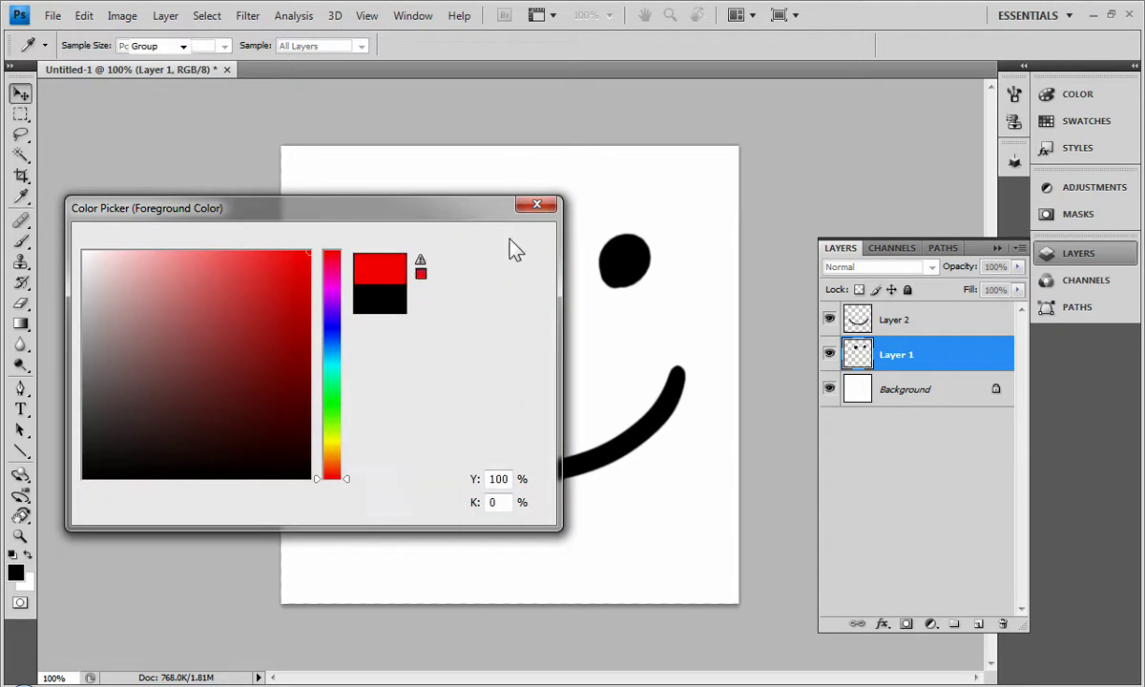
left_click(515, 243)
key("alt+BackSpace")
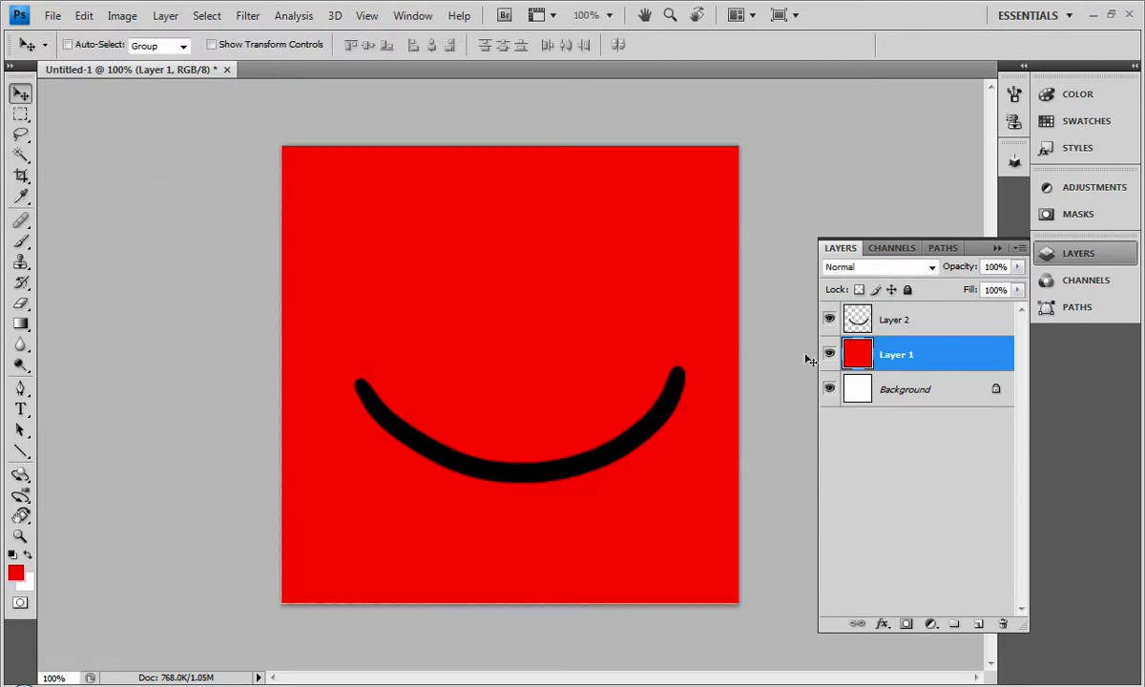
Pick a pure blue foreground color and fill all of Layer 2 with it
left_click(875, 329)
left_click(16, 573)
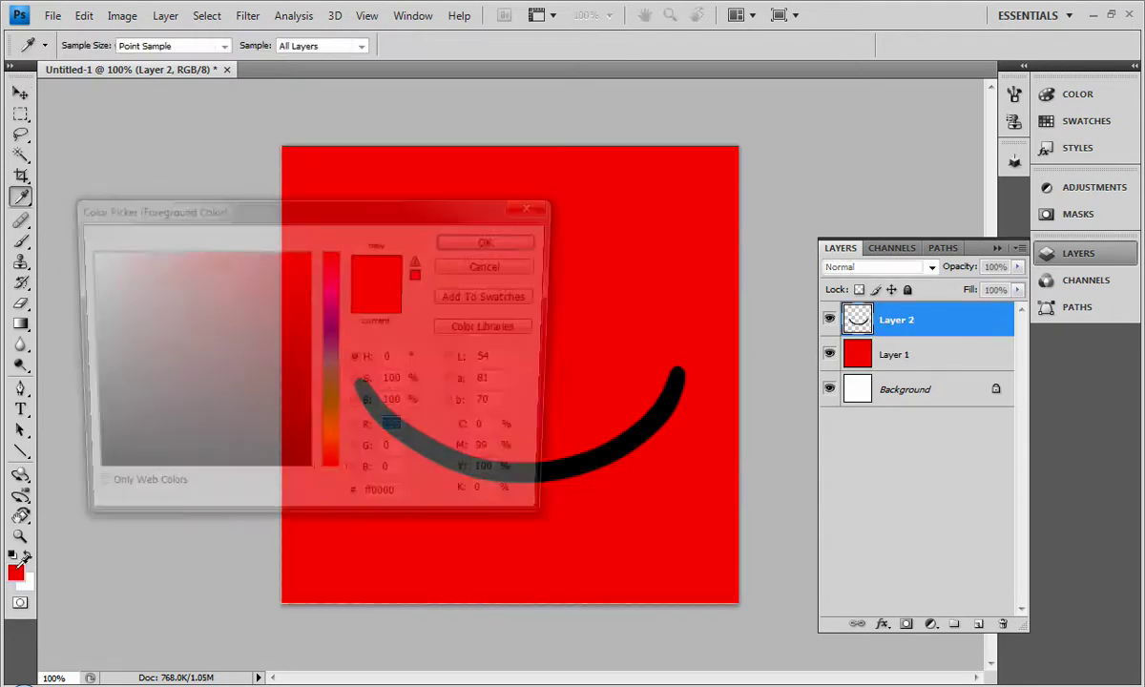
left_click(331, 326)
left_click(494, 240)
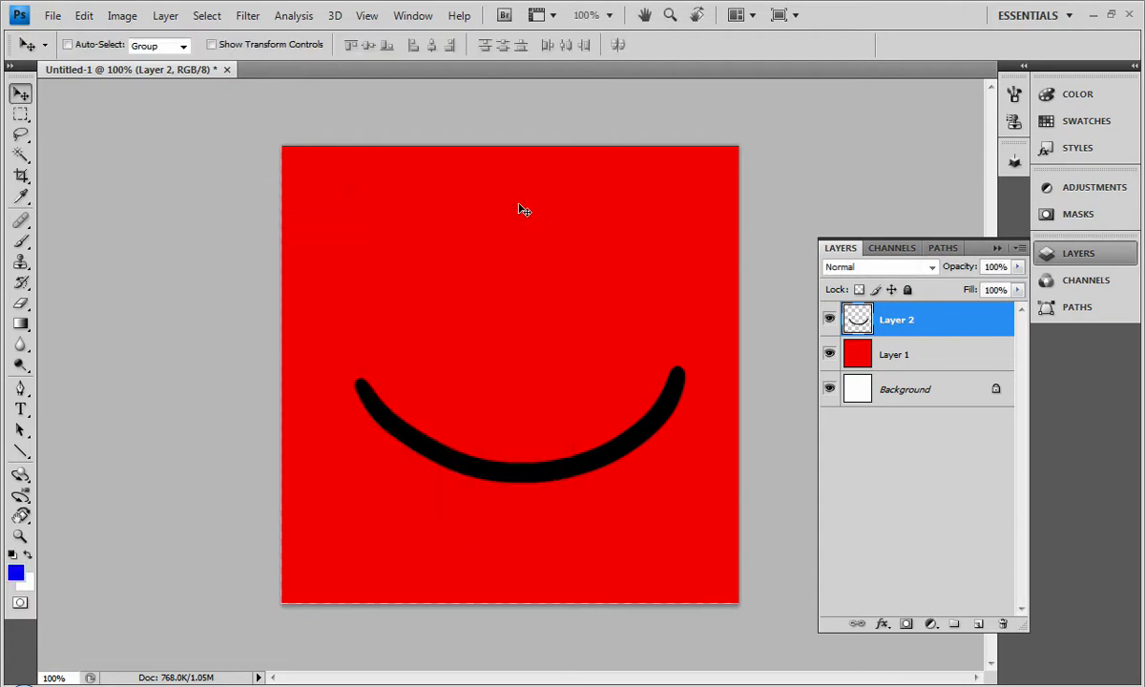
key("alt+BackSpace")
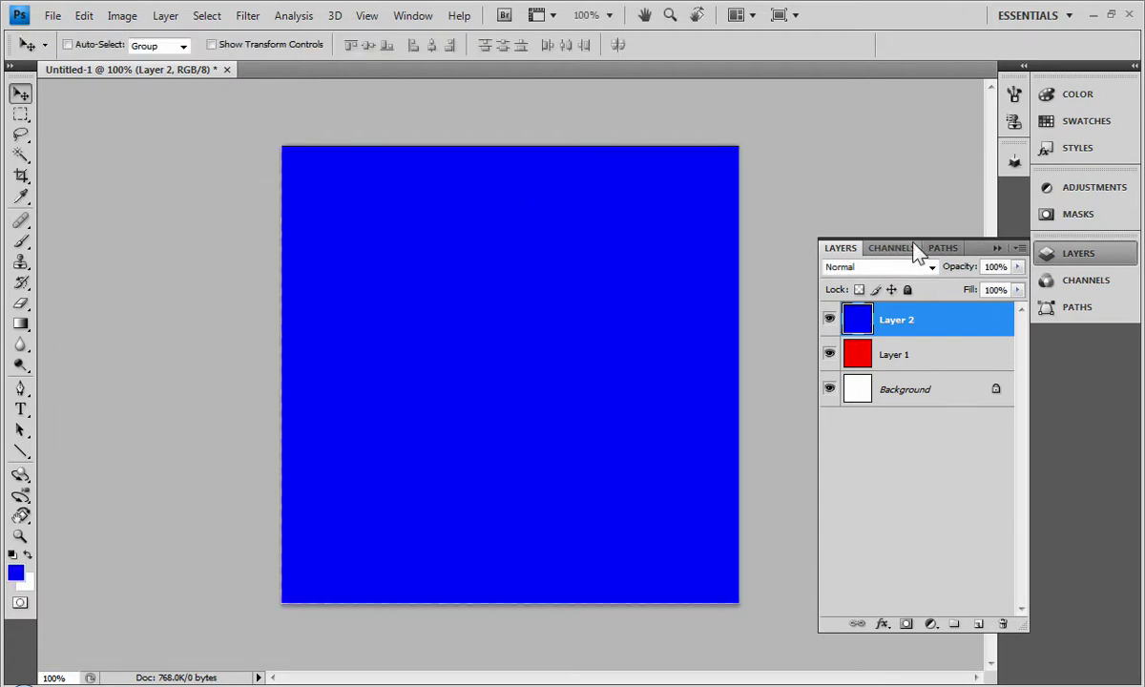
left_click(1018, 266)
left_click_drag(1014, 288, 1045, 310)
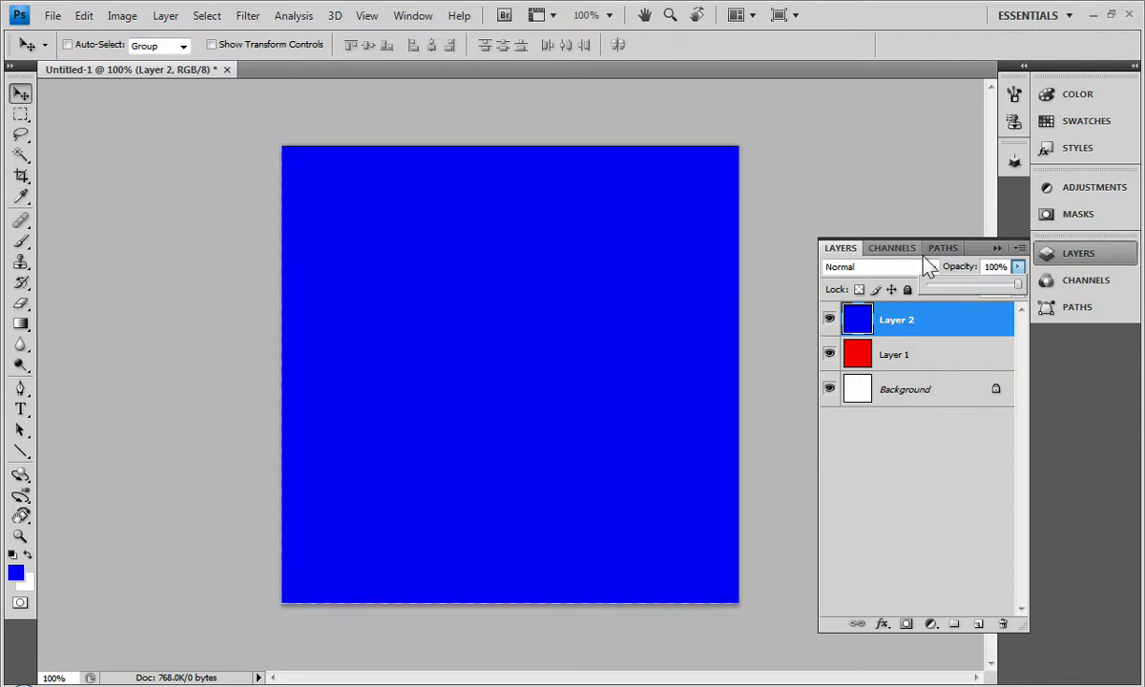
left_click(943, 275)
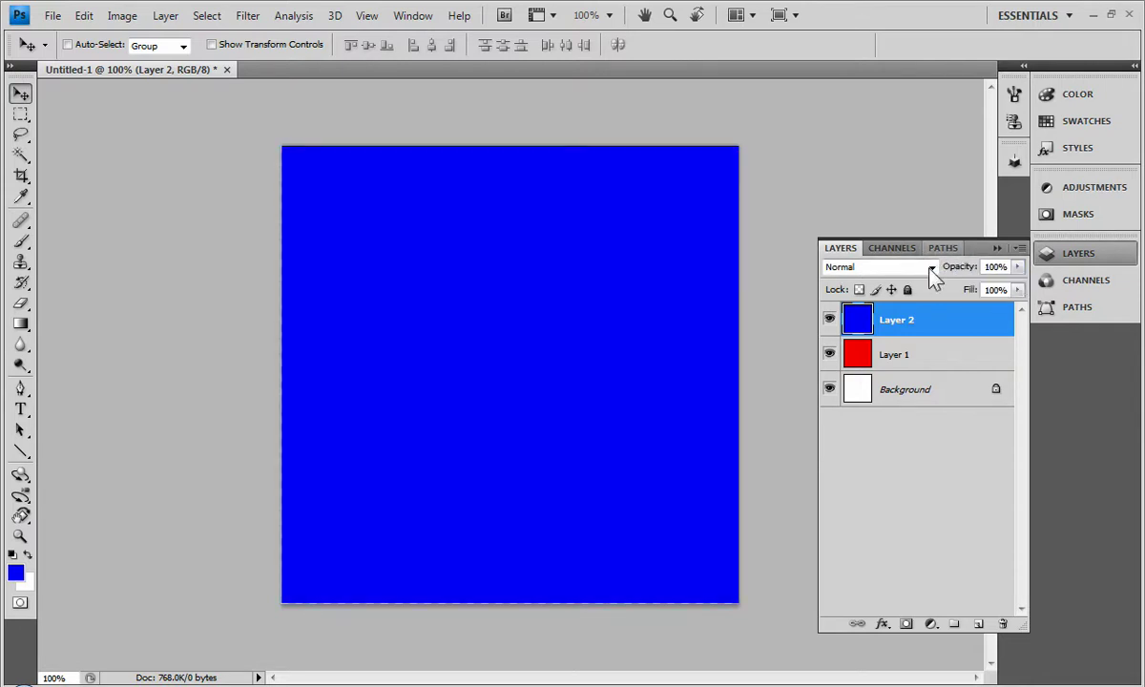
Run Layer 2 through the blending modes from Dissolve to Hard Light to compare how it mixes with the red layer
left_click(926, 270)
left_click(892, 312)
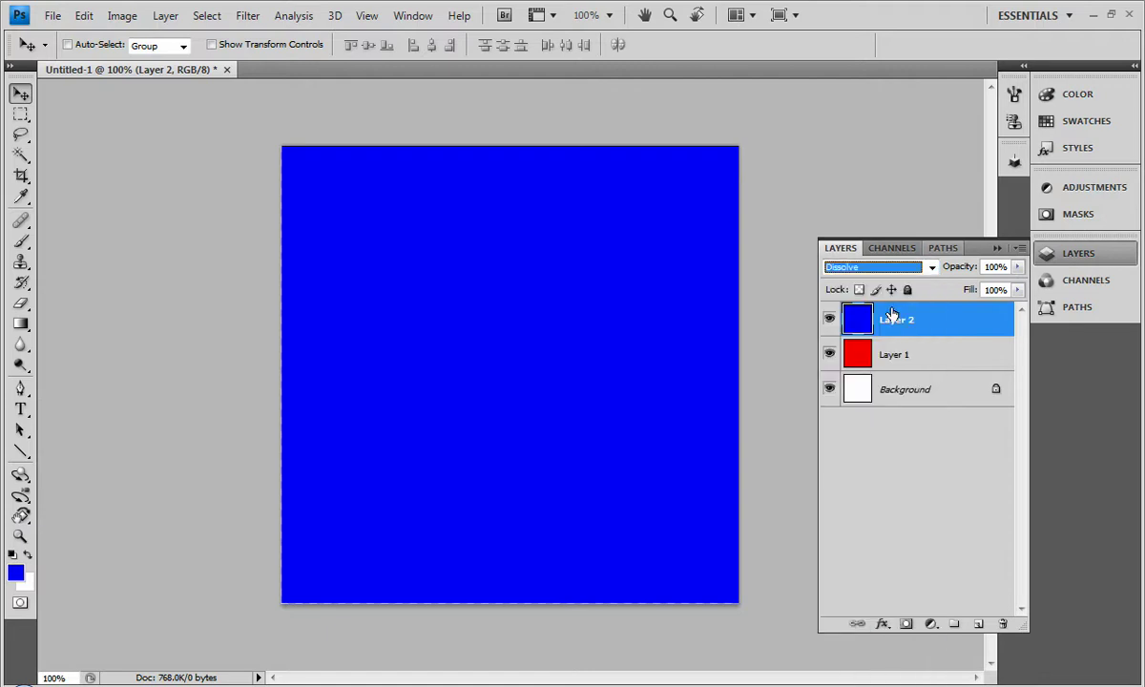
key("Down")
key("Down")
key("Down")
key("Down")
key("Down")
key("Down")
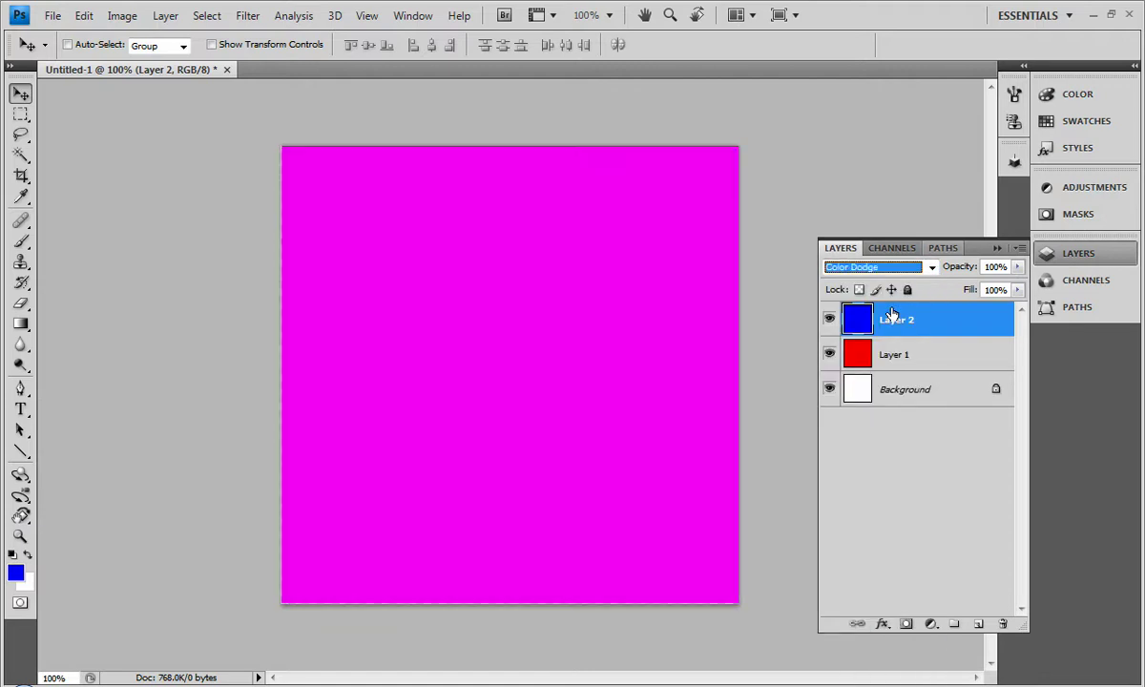
key("Down")
key("Down")
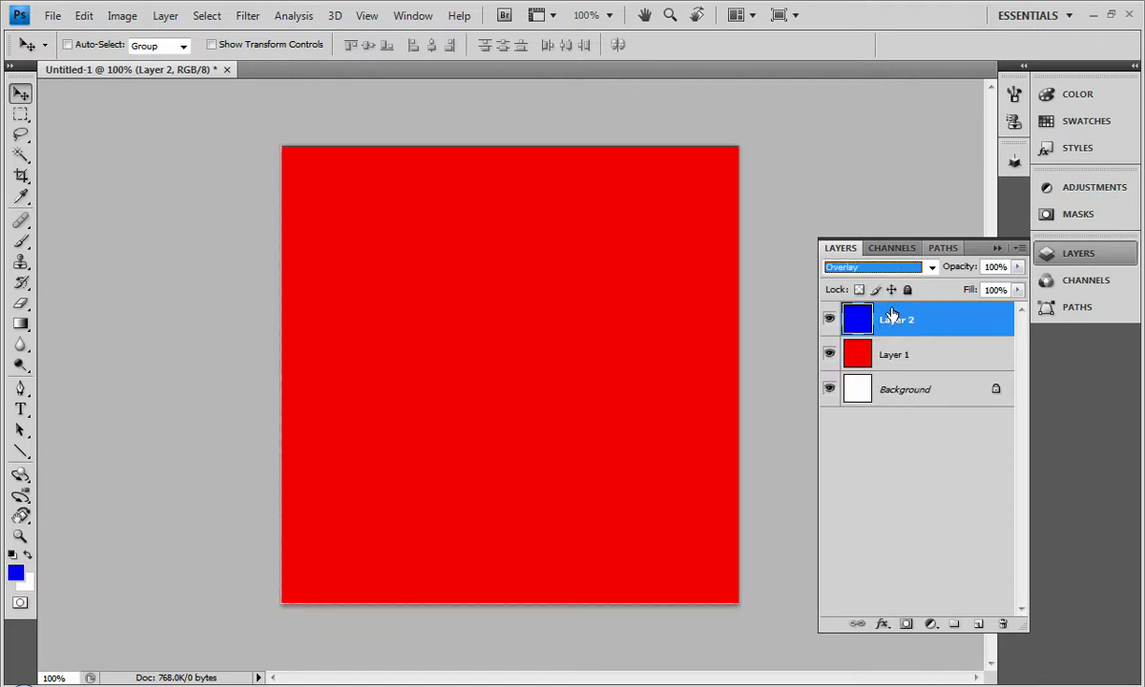
key("Down")
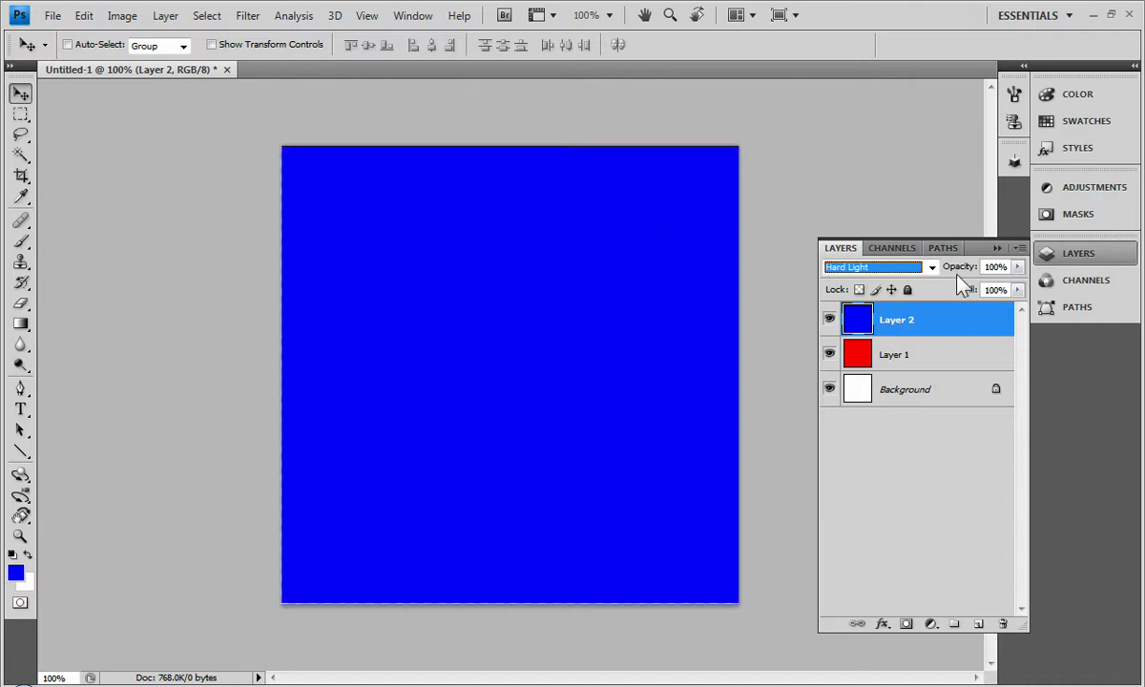
left_click(905, 266)
left_click(788, 286)
Delete Layer 2 and clear the red fill from Layer 1
left_click(1001, 622)
left_click(505, 274)
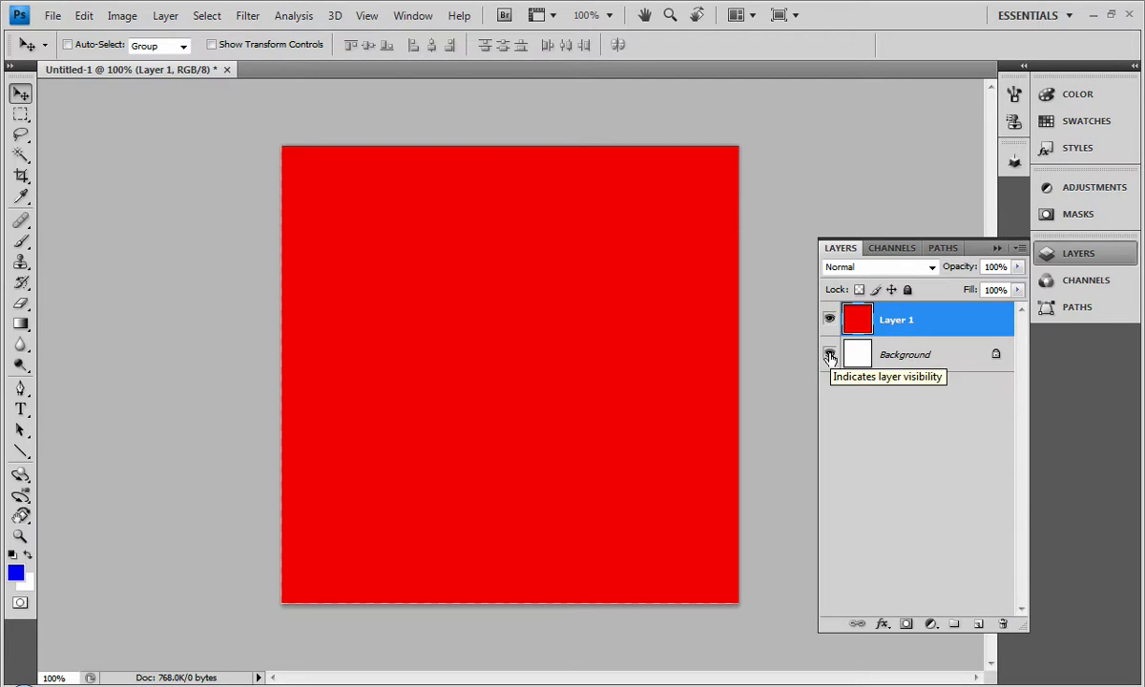
key("ctrl+a")
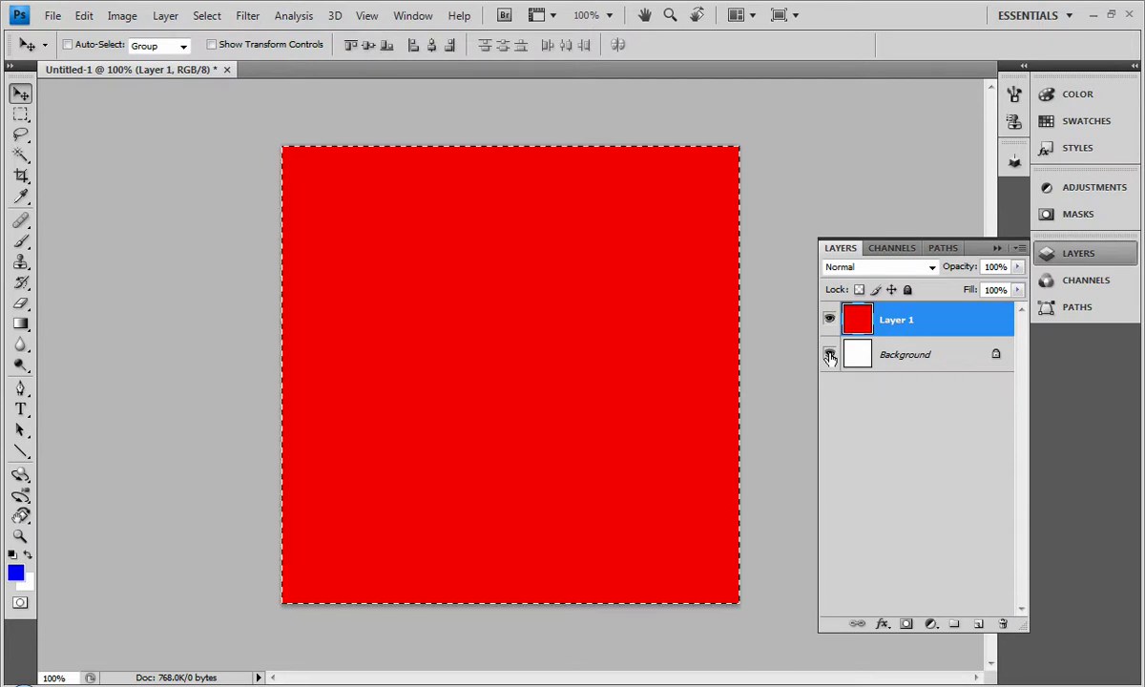
key("Delete")
key("ctrl+d")
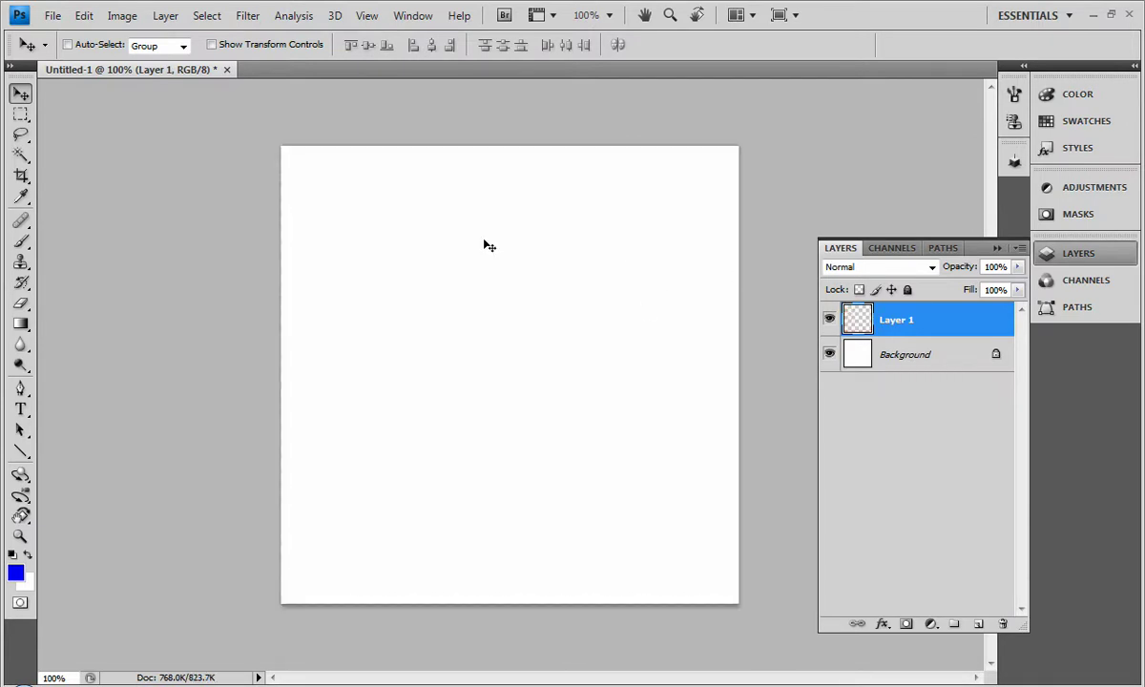
Paint a small black frowning face with a size 10 brush on Layer 1 and merge the layer into the Background
left_click(20, 240)
left_click(16, 571)
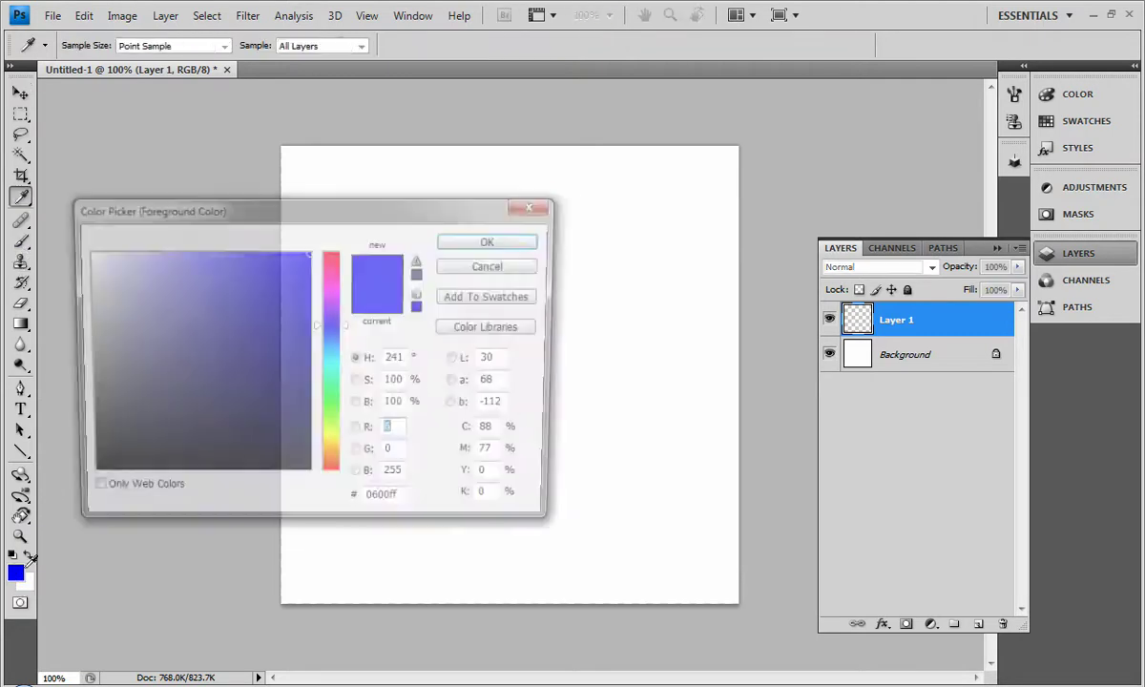
left_click_drag(296, 341, 83, 480)
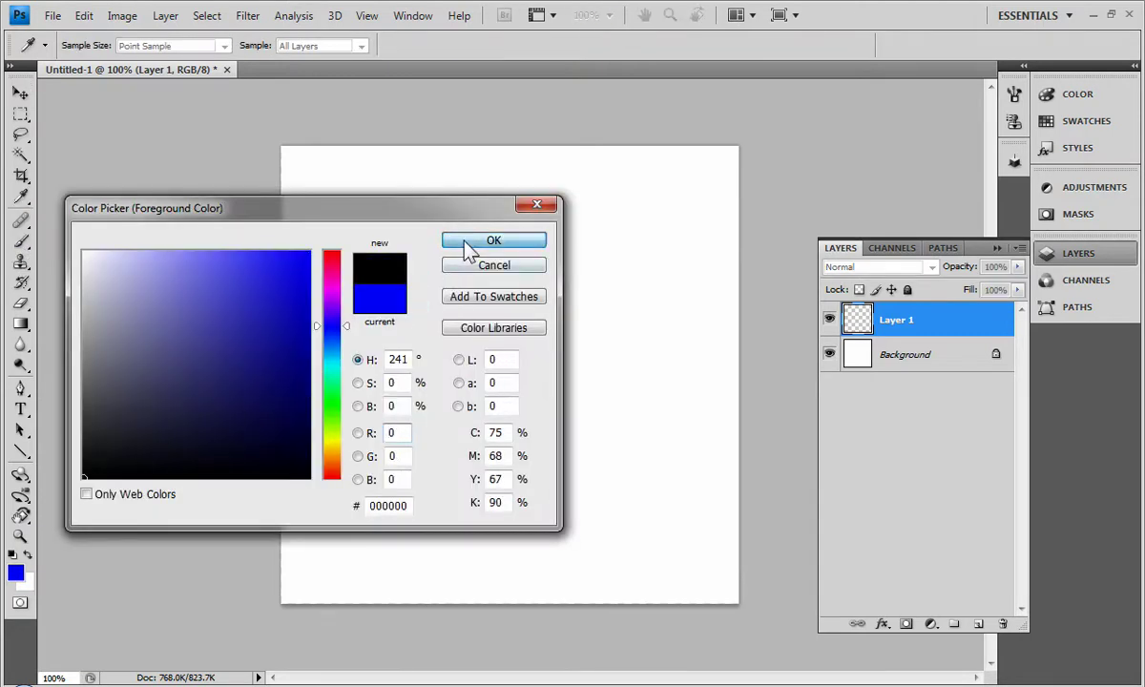
left_click(470, 246)
key("bracketleft")
mouse_move(457, 277)
left_mouse_down()
mouse_move(508, 340)
mouse_move(473, 287)
left_mouse_up()
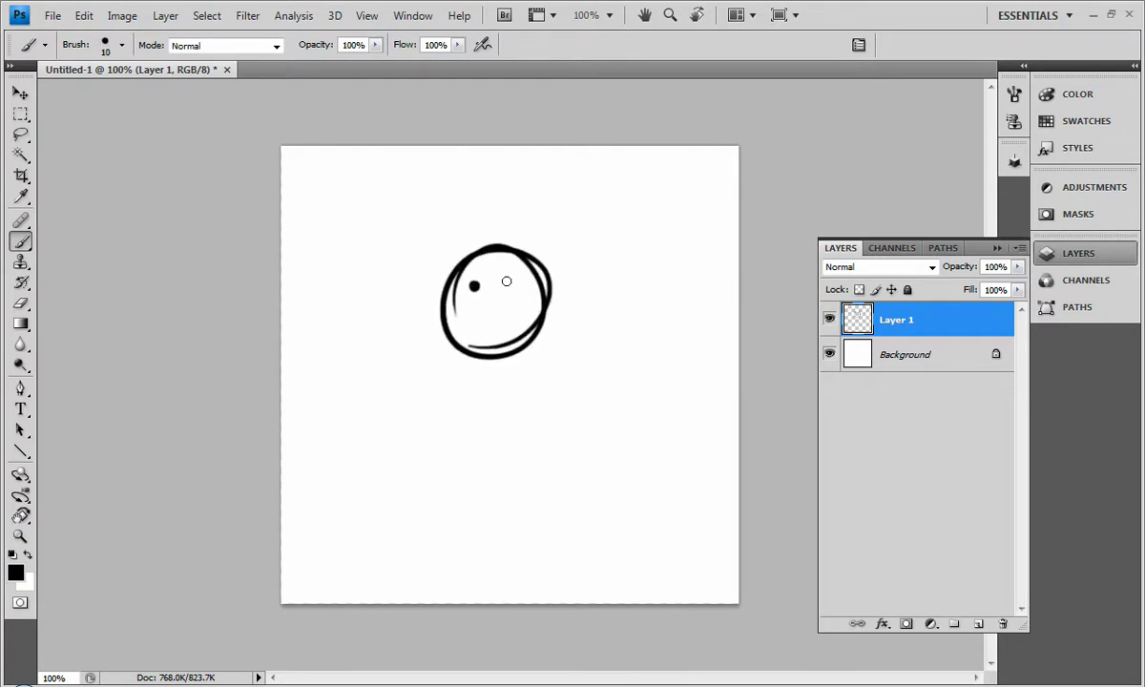
left_click_drag(473, 333, 522, 331)
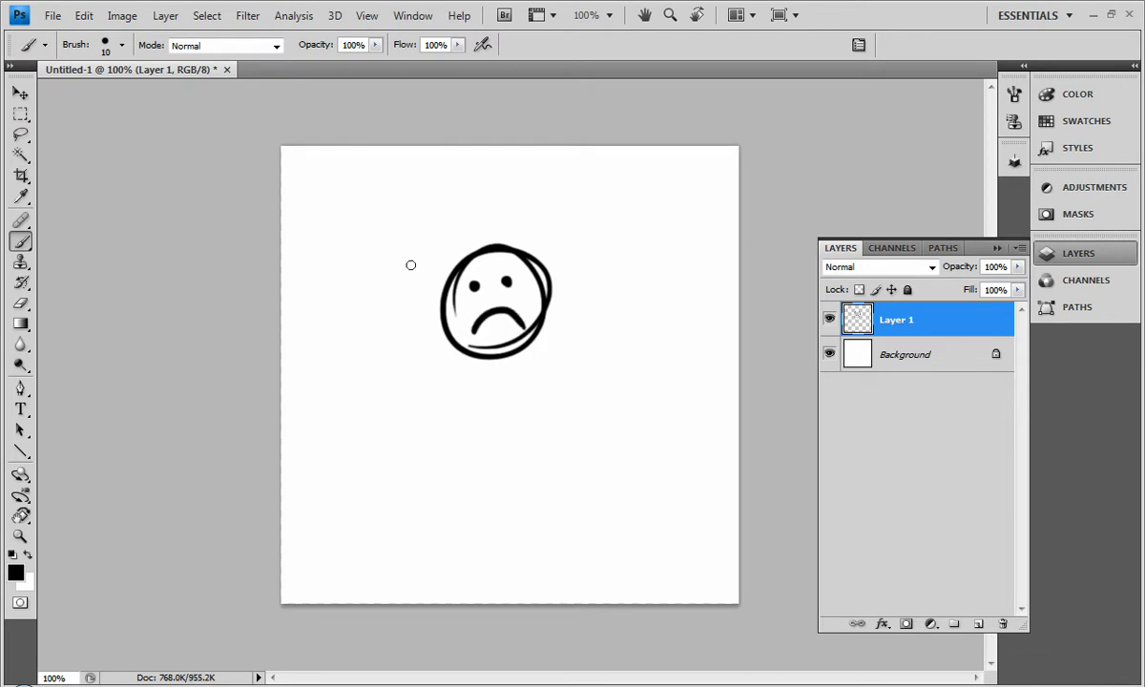
key("ctrl+e")
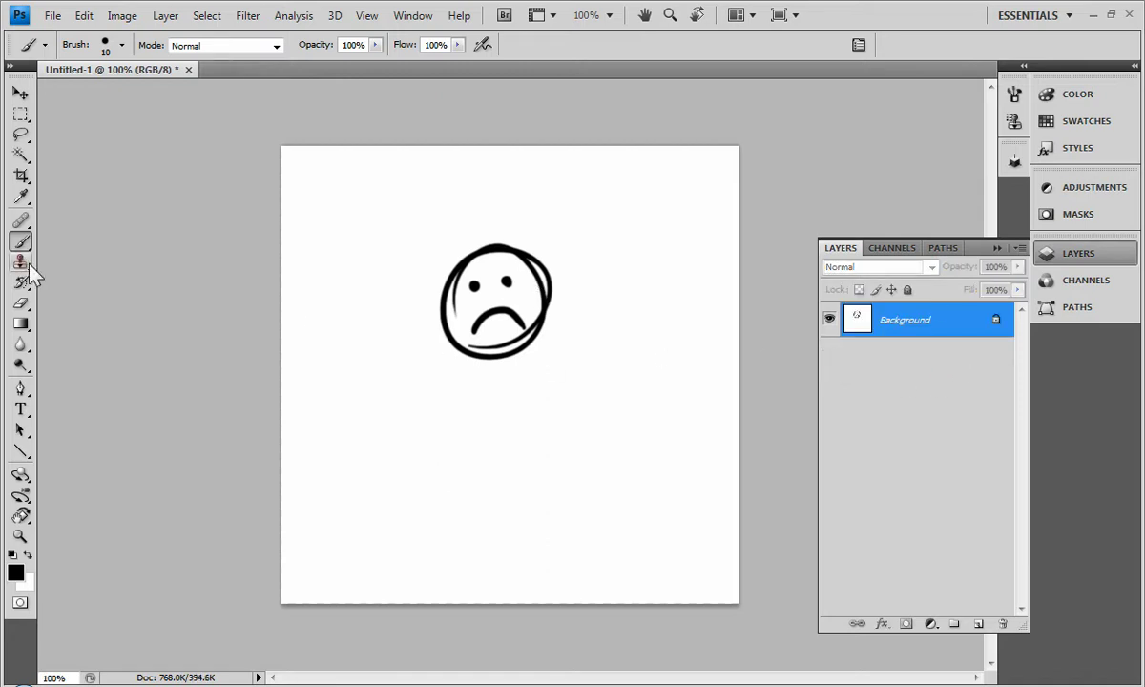
Set the foreground color to the greenish yellow dbe21f
left_click(15, 573)
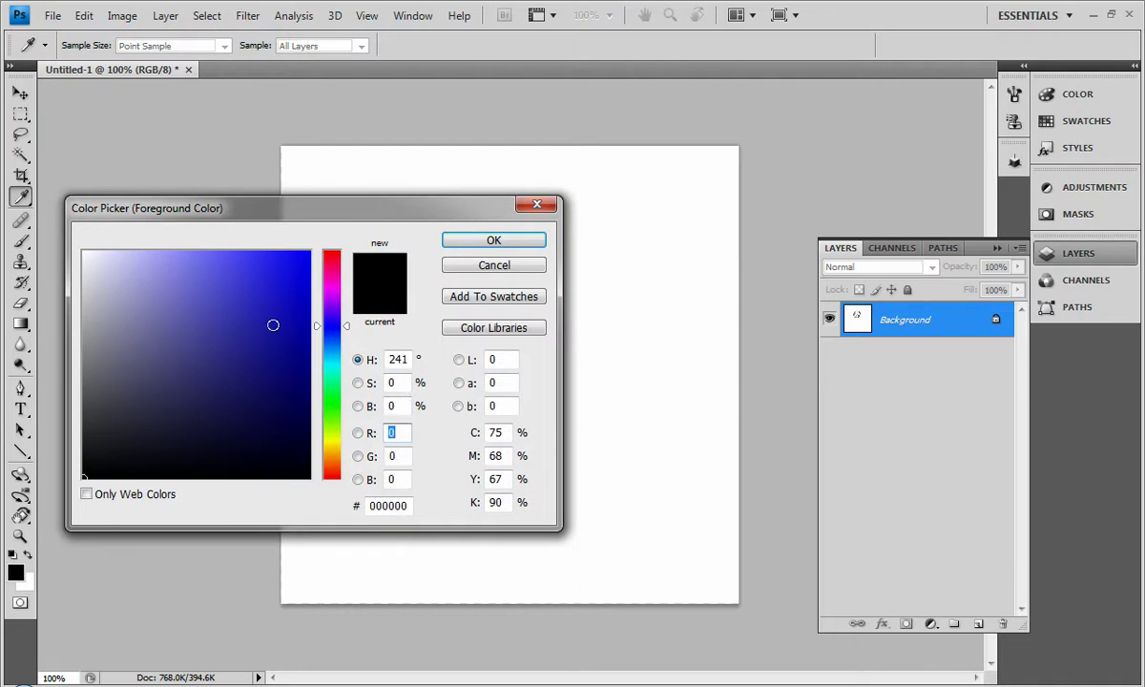
left_click_drag(336, 421, 333, 438)
left_click(279, 276)
left_click(493, 239)
Try to paint yellow over the face directly on the Background, and undo the strokes
key("b")
mouse_move(456, 321)
left_mouse_down()
mouse_move(505, 258)
mouse_move(491, 244)
mouse_move(486, 331)
mouse_move(456, 299)
mouse_move(499, 316)
left_mouse_up()
key("ctrl+z")
key("ctrl+z")
Add a new layer in Multiply mode above the Background and color the face yellow, keeping the paint within its outline
left_click(954, 624)
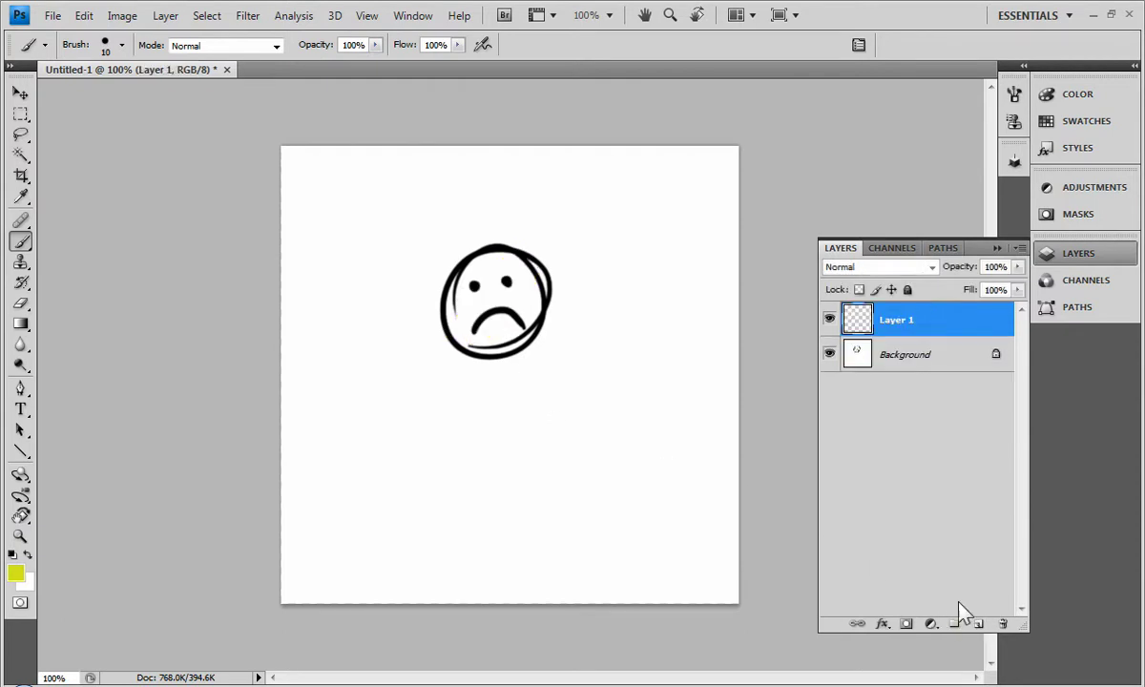
left_click(931, 267)
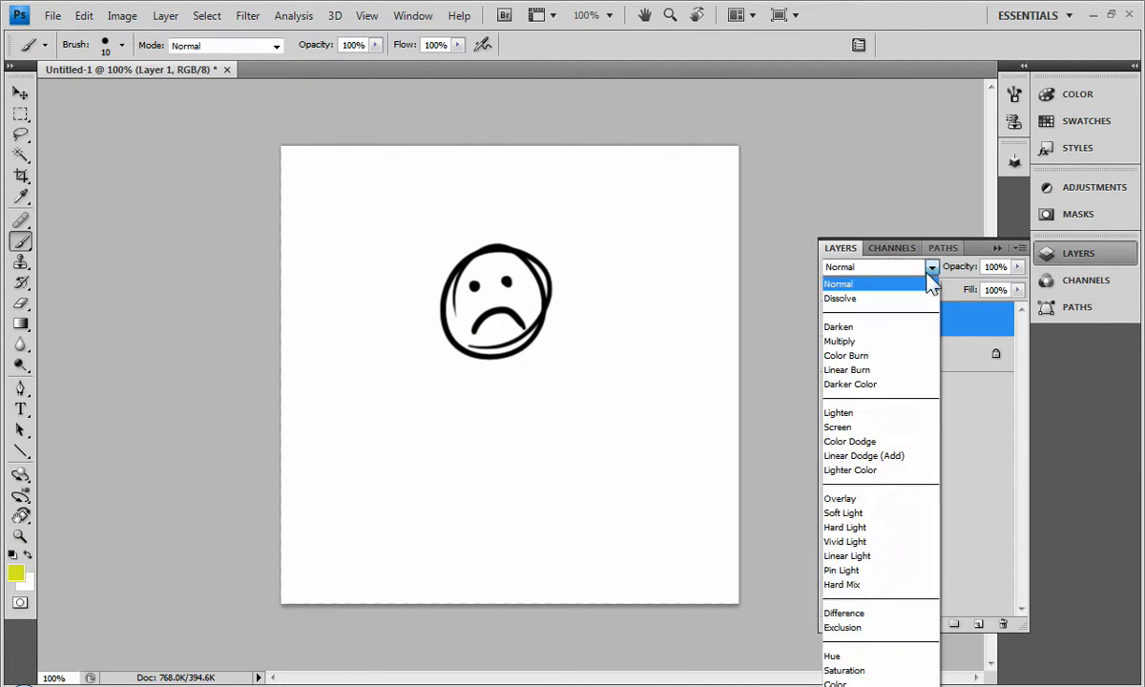
left_click(873, 321)
mouse_move(482, 327)
left_mouse_down()
mouse_move(470, 274)
mouse_move(456, 333)
mouse_move(456, 285)
mouse_move(459, 337)
mouse_move(482, 350)
mouse_move(459, 341)
mouse_move(514, 302)
mouse_move(491, 309)
mouse_move(503, 279)
mouse_move(457, 279)
mouse_move(495, 259)
mouse_move(480, 259)
mouse_move(515, 271)
mouse_move(497, 309)
mouse_move(498, 295)
mouse_move(511, 310)
mouse_move(524, 258)
left_mouse_up()
mouse_move(523, 330)
left_mouse_down()
mouse_move(471, 313)
mouse_move(476, 347)
left_mouse_up()
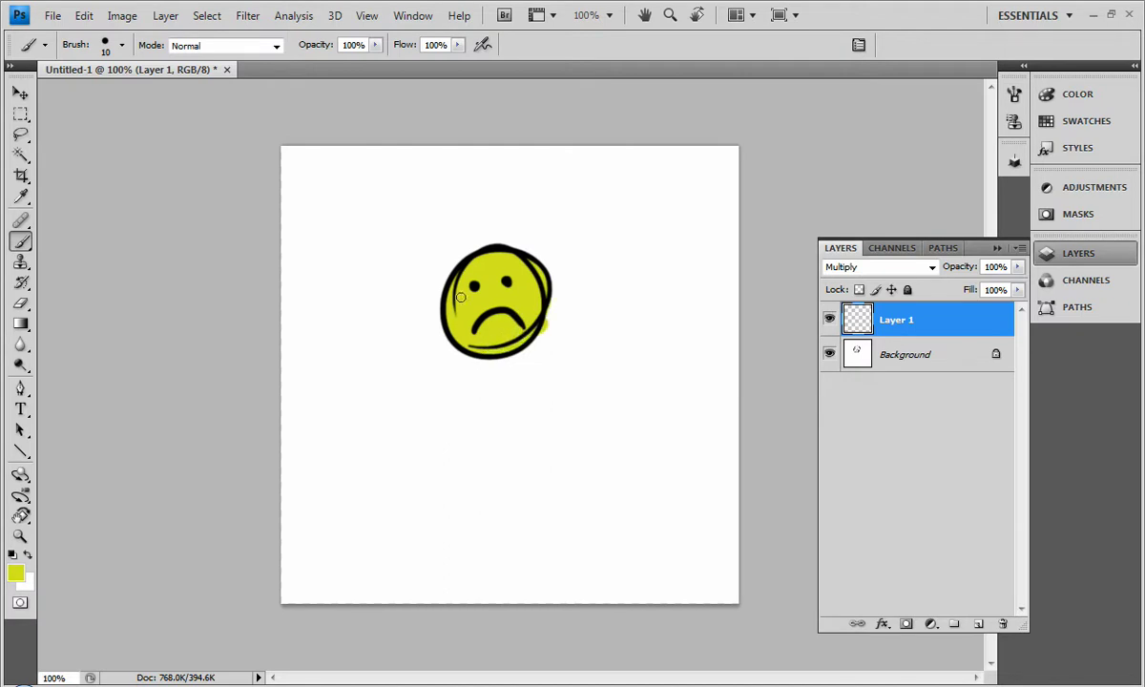
key("e")
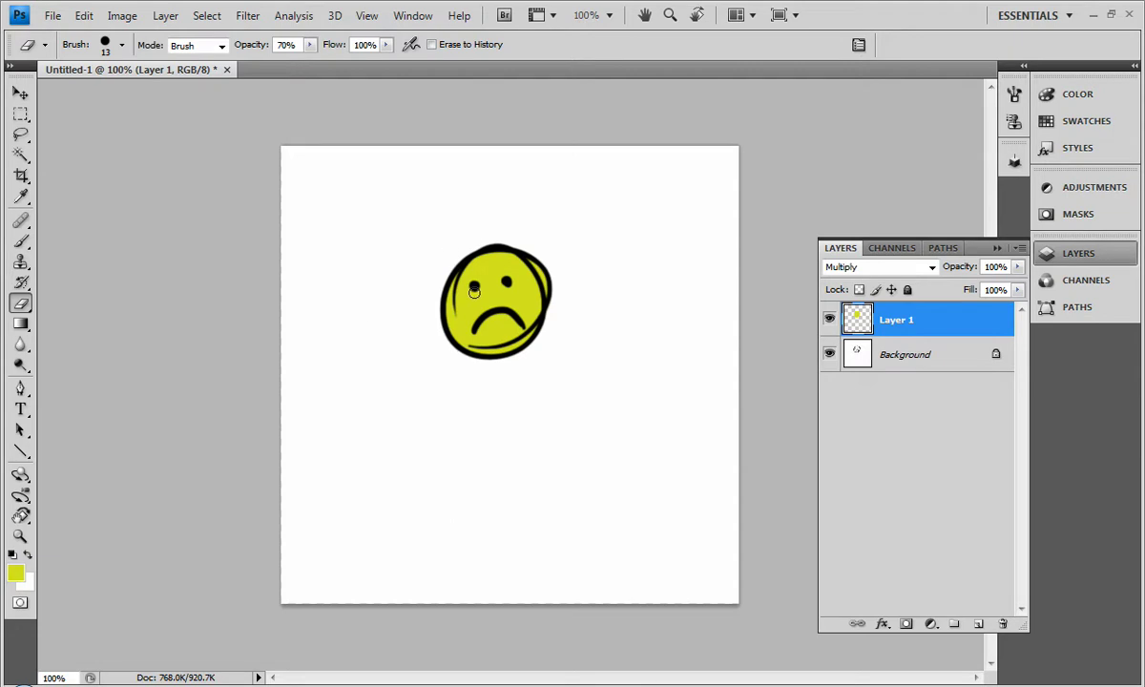
Compare the yellow layer's blending modes from Normal through Darker Color, Lighten, Overlay and beyond, and return it to Multiply
left_click(933, 269)
left_click(922, 282)
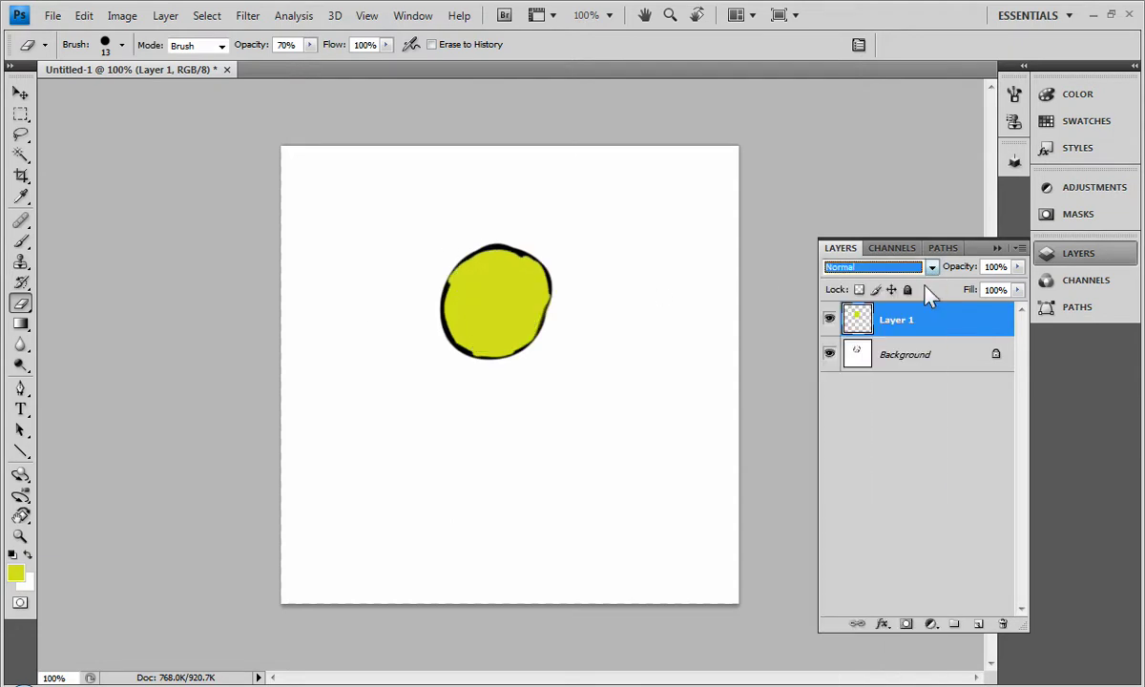
key("Down")
key("Down")
key("Down")
key("Down")
key("Down")
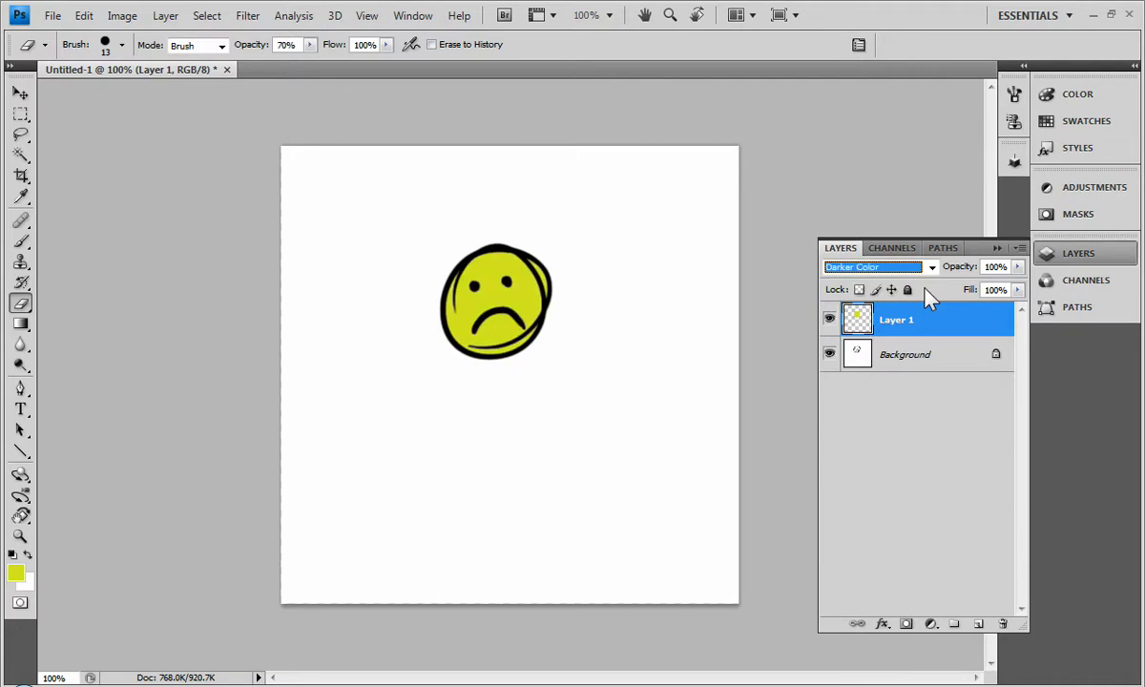
key("Down")
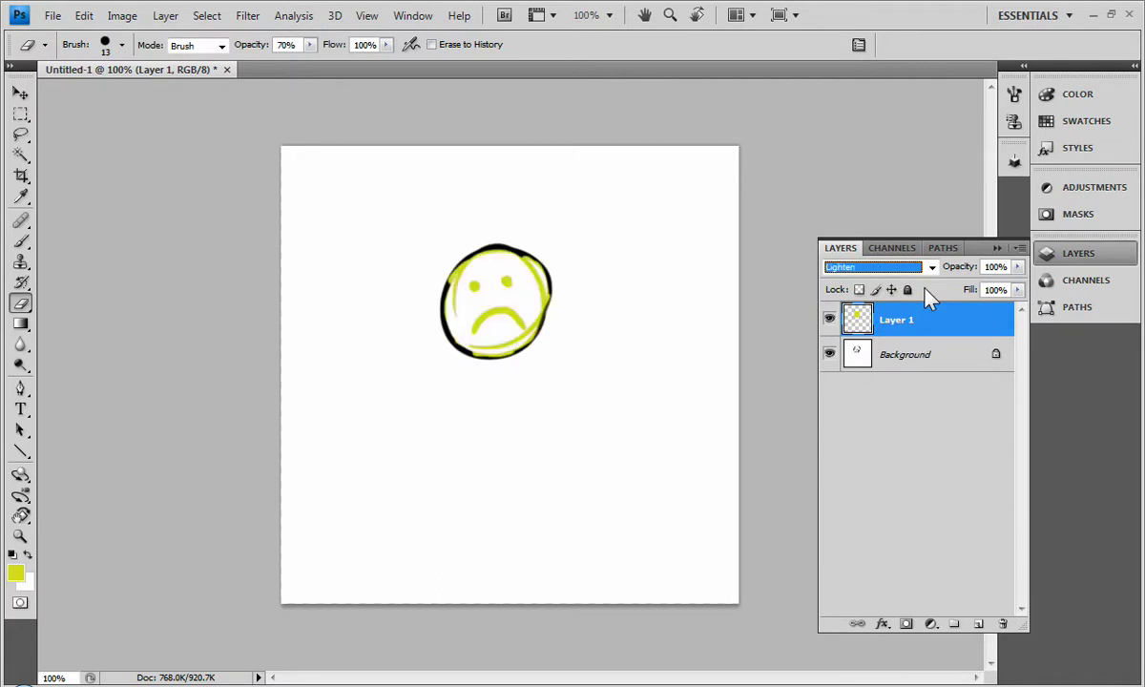
key("Down")
key("Down")
key("Down")
key("Down")
key("Down")
key("Down")
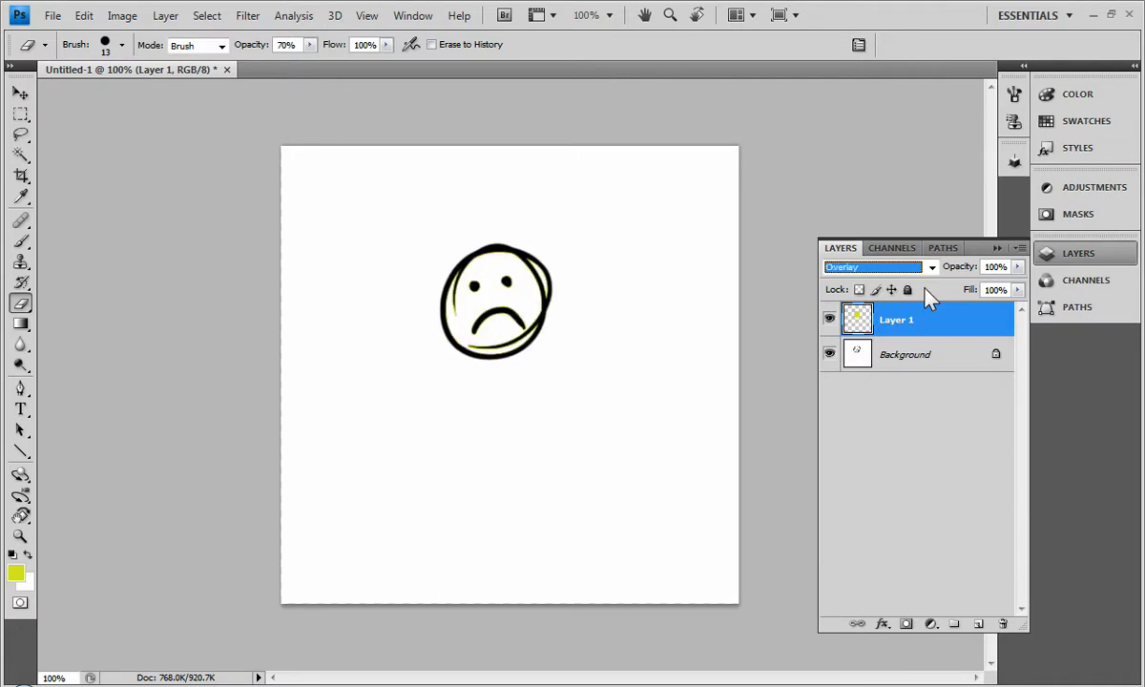
key("Down")
key("Down")
key("Down")
key("Down")
key("Down")
key("Down")
key("Down")
key("Down")
key("Down")
key("Down")
key("Down")
key("Down")
key("Down")
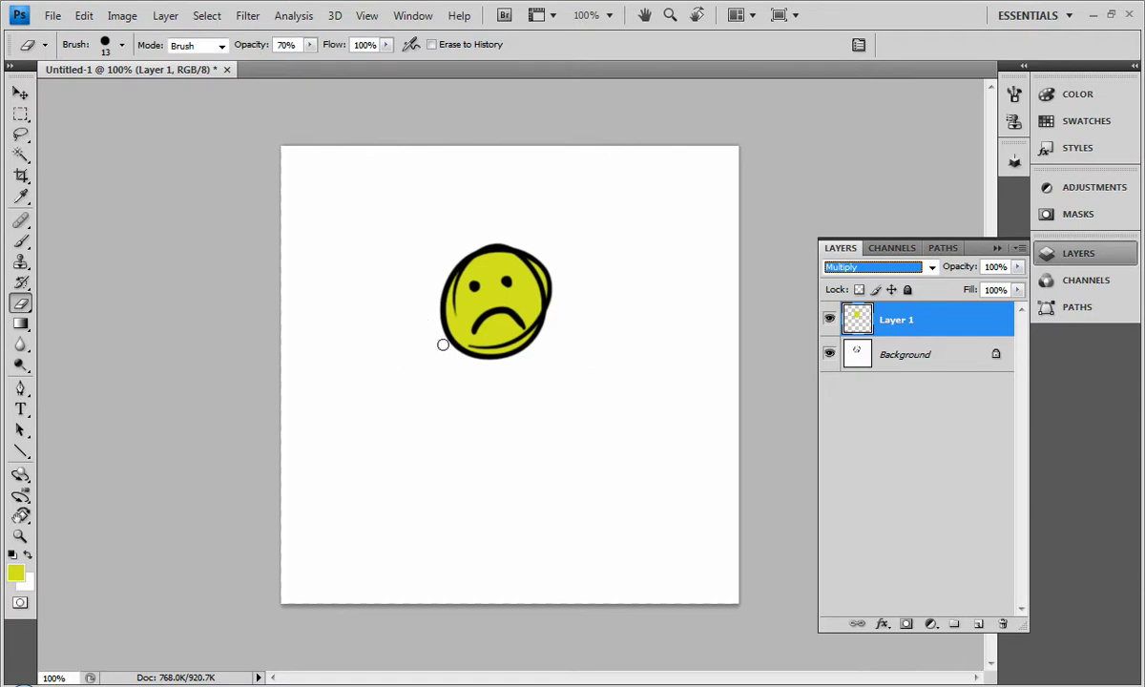
Clear the yellow paint from Layer 1 and the frowning face from the Background
left_click(20, 113)
left_click_drag(393, 184, 756, 508)
key("Delete")
key("ctrl+d")
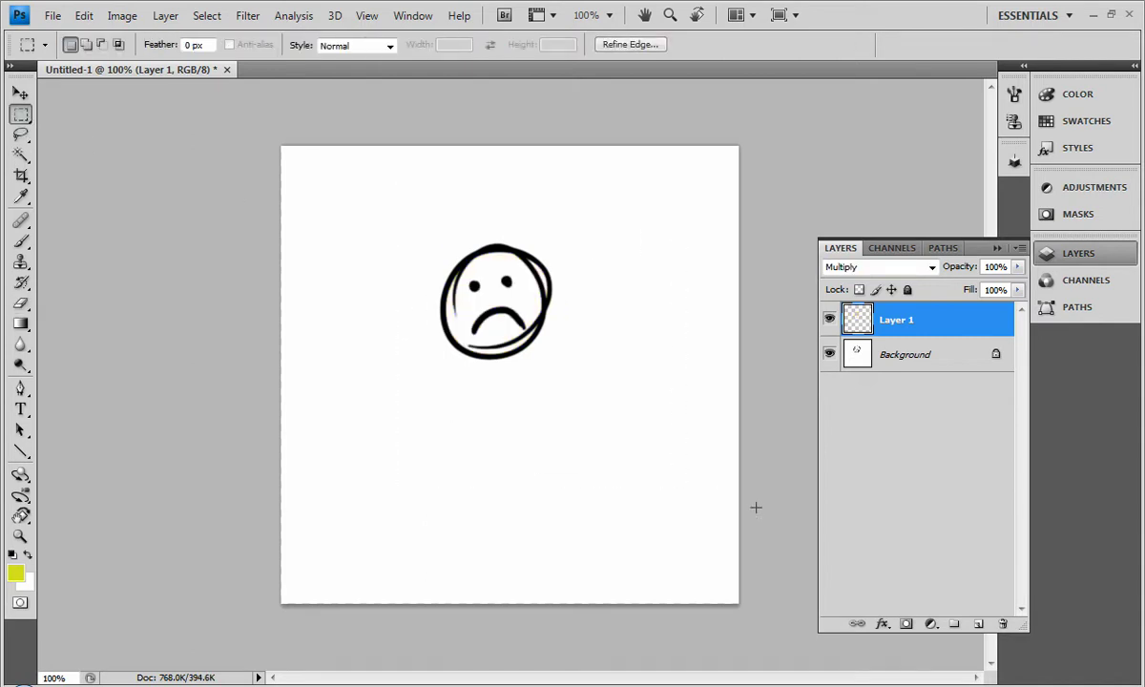
left_click(940, 358)
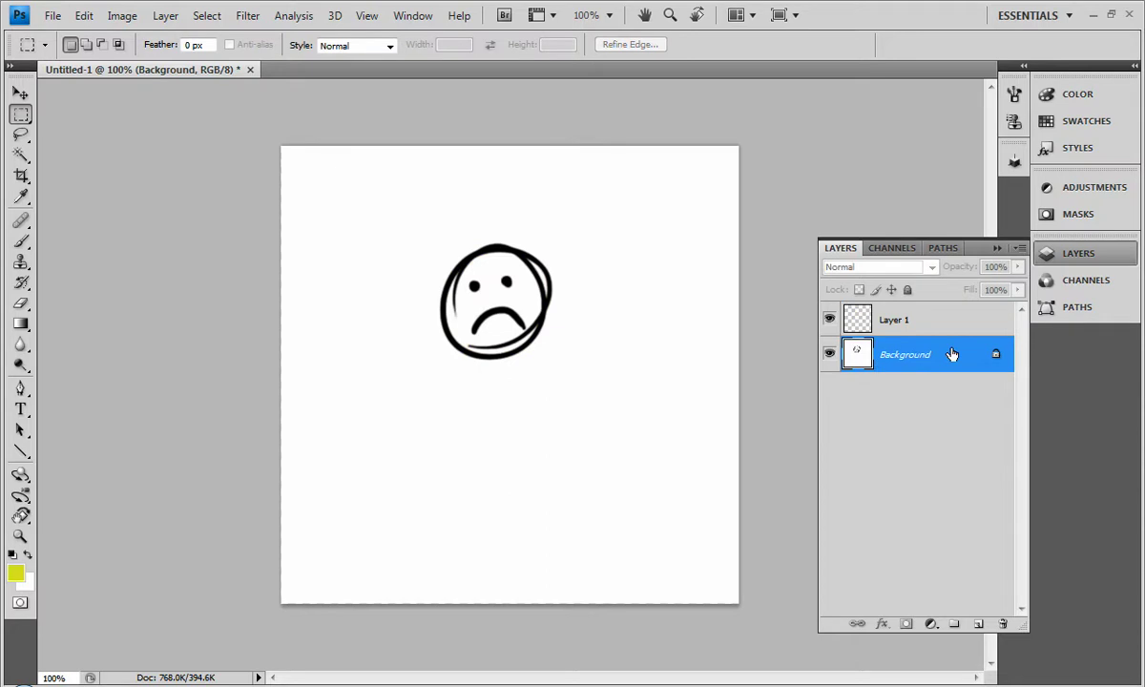
key("Delete")
left_click(21, 96)
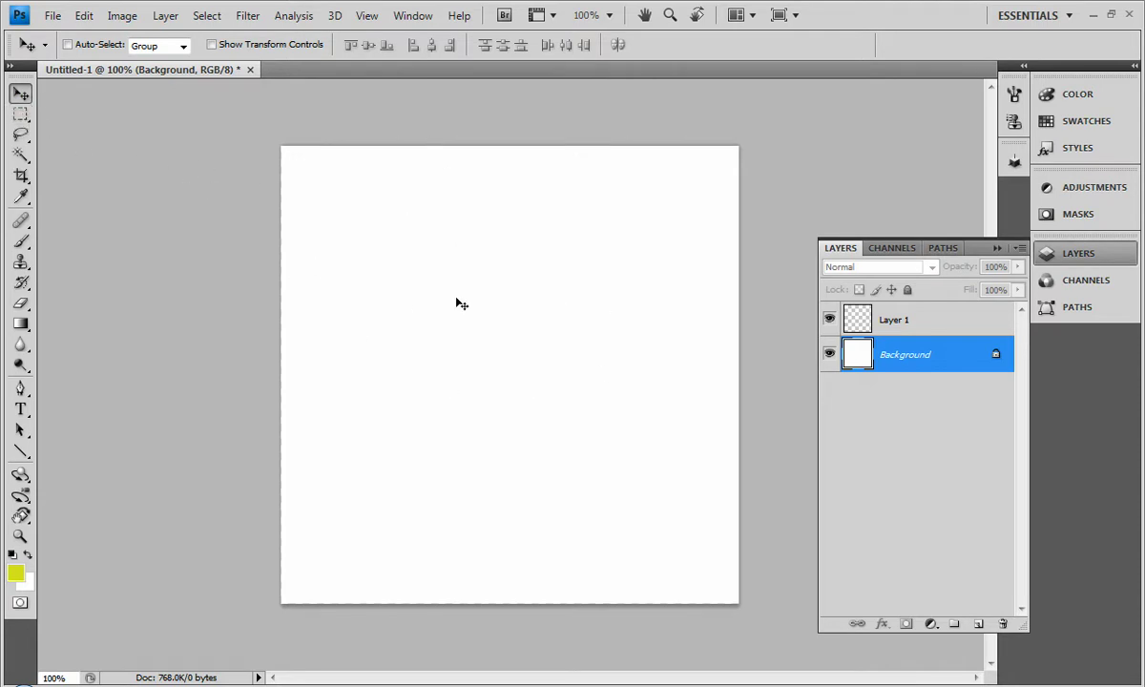
Choose a blue foreground color and brush a zigzag scribble on Layer 1
left_click(851, 323)
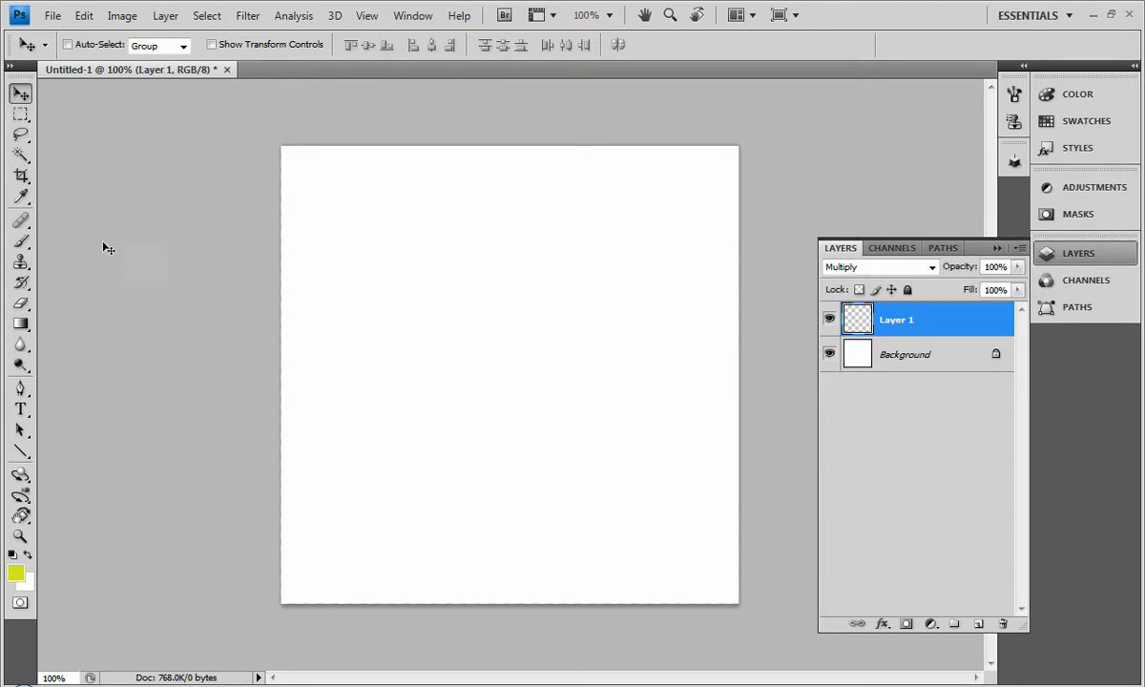
left_click(21, 242)
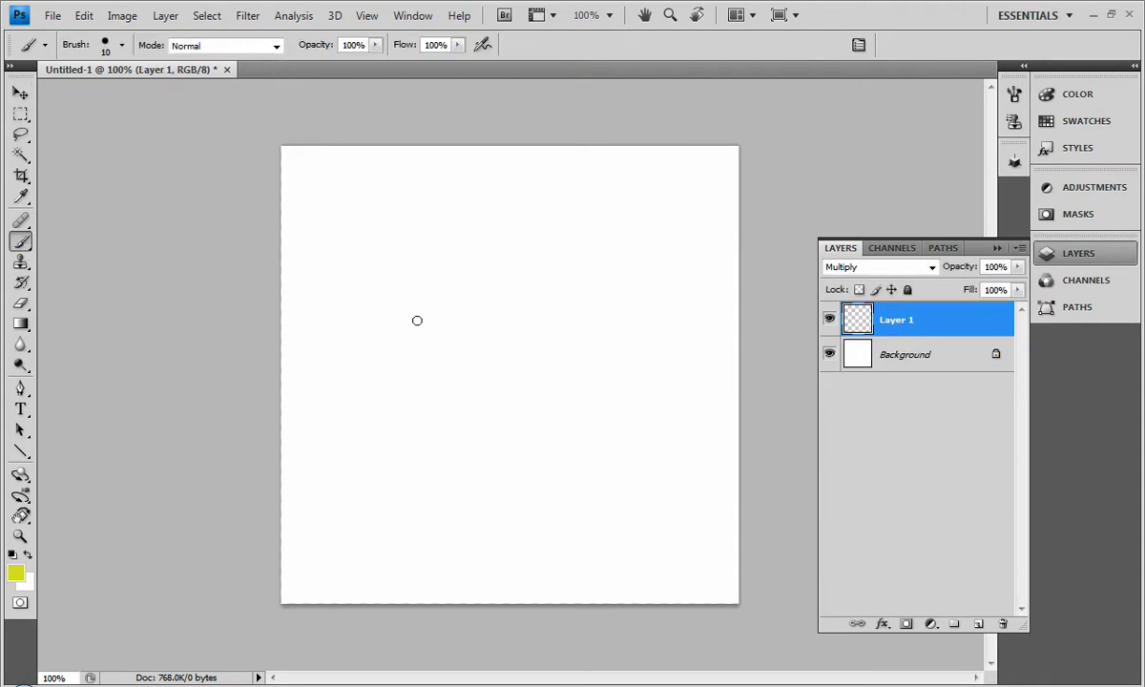
left_click(15, 572)
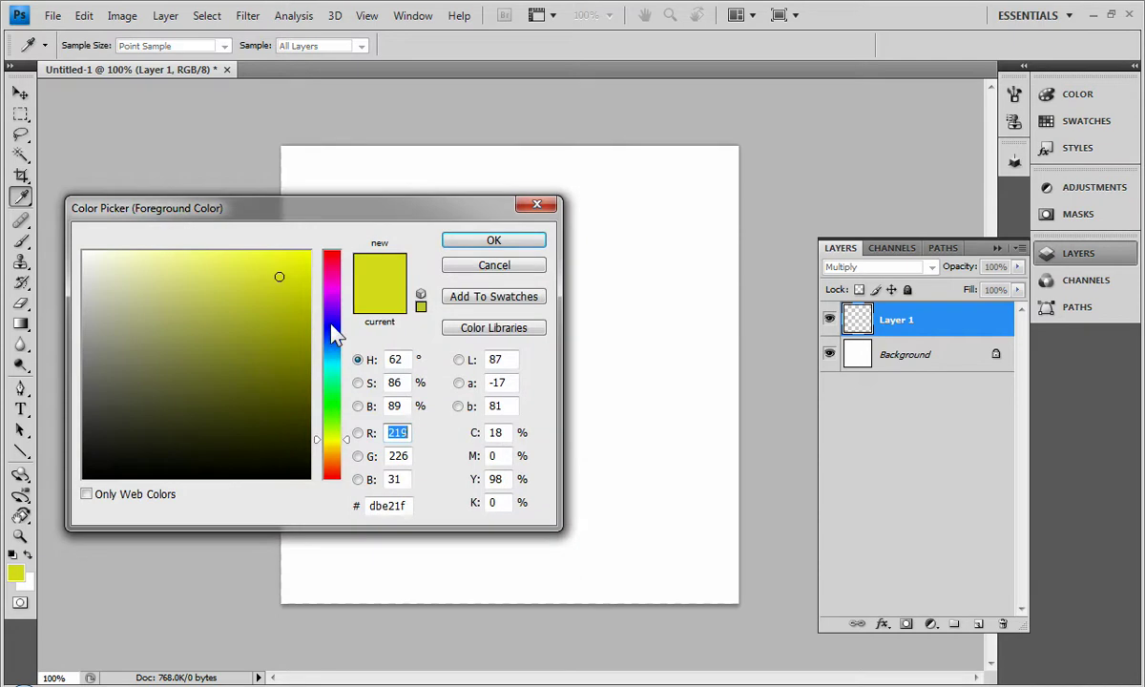
left_click(330, 325)
left_click(493, 240)
left_click_drag(390, 300, 485, 313)
Move the blue scribble on Layer 1 closer to the middle of the canvas
left_click_drag(462, 363, 602, 474)
left_click(22, 115)
left_click(20, 93)
mouse_move(472, 300)
left_mouse_down()
mouse_move(472, 329)
mouse_move(480, 295)
mouse_move(505, 327)
left_mouse_up()
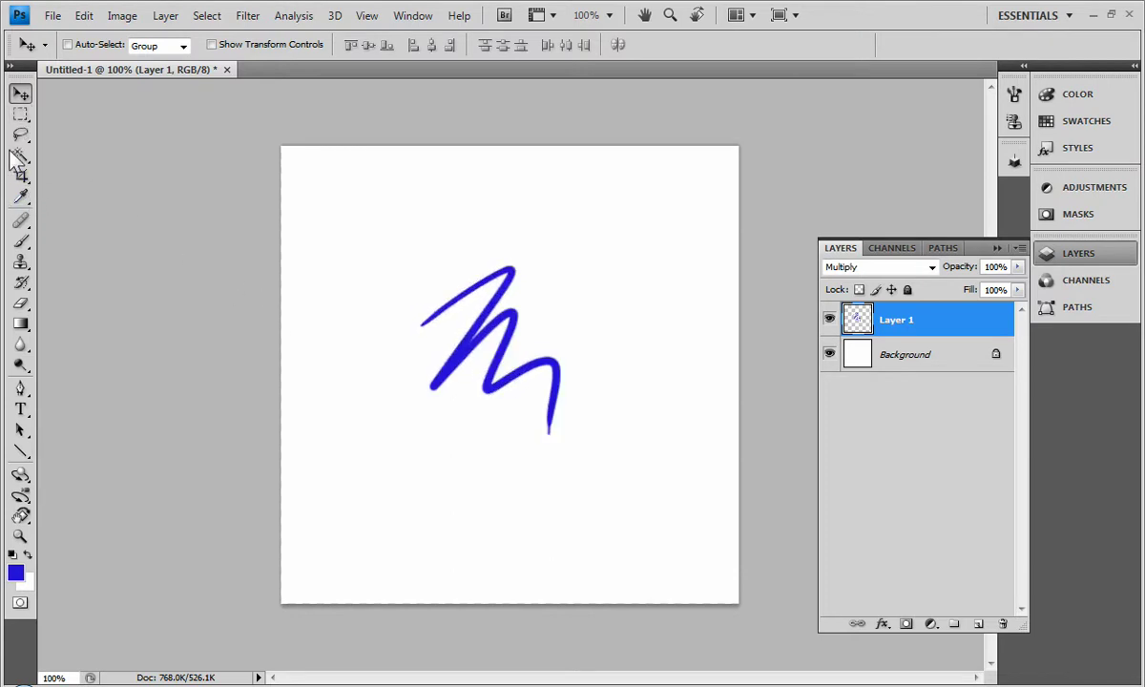
Paint small blue dots around the scribble on Layer 1, close to its strokes
left_click(21, 240)
left_click_drag(401, 376, 405, 358)
left_click_drag(562, 303, 565, 307)
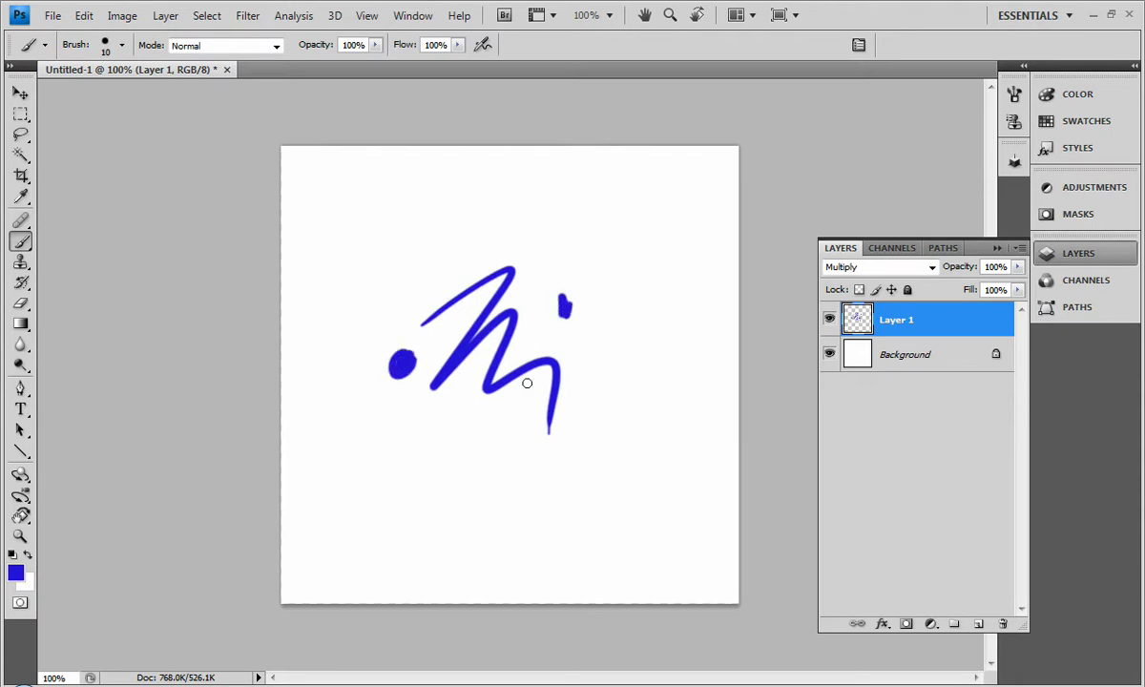
Try to isolate the scribble from the dots with a rectangular marquee selection, and deselect it
left_click(20, 114)
mouse_move(411, 327)
left_mouse_down()
mouse_move(535, 462)
mouse_move(574, 483)
left_mouse_up()
key("ctrl+d")
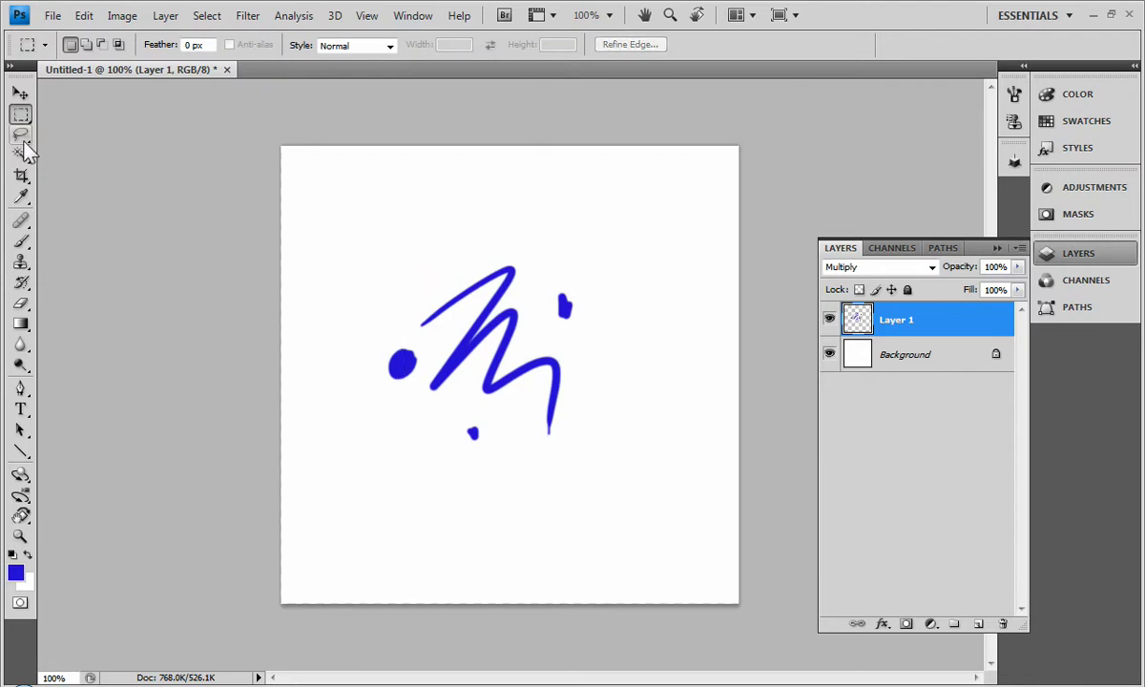
Select only the scribble with a freehand lasso that avoids the dots, shift it slightly down and right, and deselect it
left_click(21, 135)
mouse_move(395, 324)
left_mouse_down()
mouse_move(521, 244)
mouse_move(522, 312)
mouse_move(541, 336)
mouse_move(592, 358)
mouse_move(591, 422)
mouse_move(543, 467)
mouse_move(490, 406)
mouse_move(432, 407)
mouse_move(416, 388)
mouse_move(436, 353)
mouse_move(395, 324)
mouse_move(497, 337)
mouse_move(519, 323)
mouse_move(520, 337)
mouse_move(461, 341)
mouse_move(511, 297)
mouse_move(499, 343)
left_mouse_up()
left_click(20, 93)
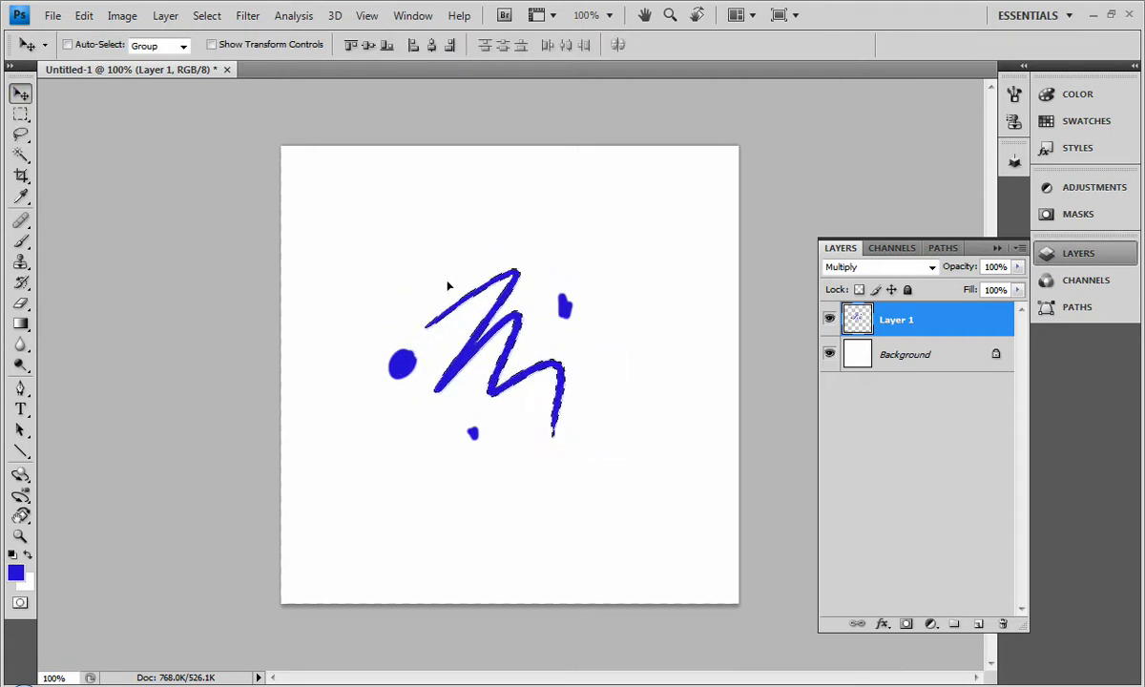
left_click(24, 117)
mouse_move(25, 122)
left_mouse_down()
mouse_move(56, 121)
mouse_move(72, 151)
mouse_move(20, 113)
mouse_move(26, 137)
mouse_move(53, 150)
left_mouse_up()
key("ctrl+d")
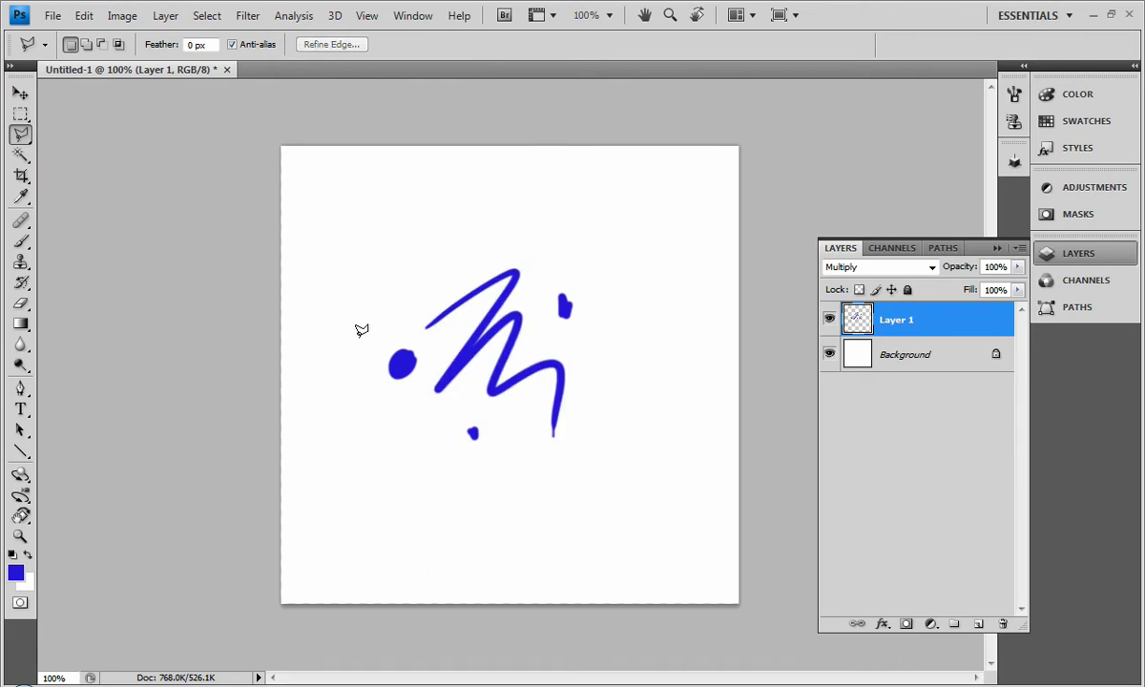
Outline the scribble again with the freehand Lasso, leaving the dots outside, and drop the selection
left_click_drag(20, 138, 86, 128)
mouse_move(397, 314)
left_mouse_down()
mouse_move(521, 244)
mouse_move(536, 333)
mouse_move(577, 360)
mouse_move(572, 458)
mouse_move(521, 455)
mouse_move(509, 415)
mouse_move(425, 416)
mouse_move(415, 399)
mouse_move(425, 353)
mouse_move(395, 315)
left_mouse_up()
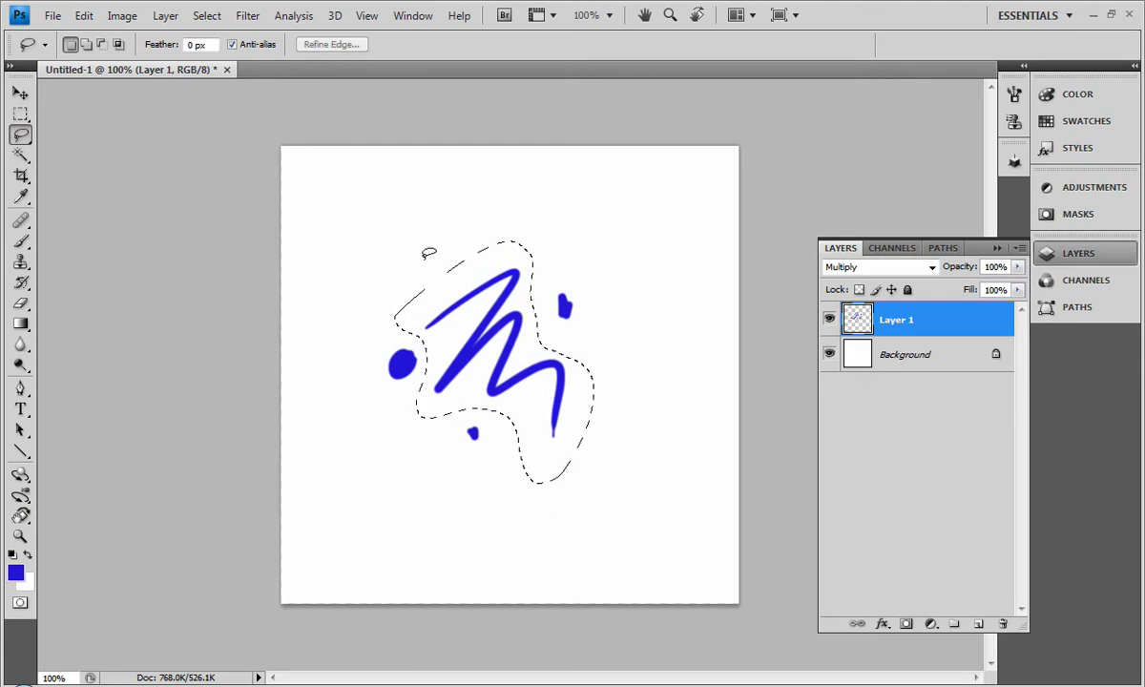
left_click(315, 262)
Outline the scribble with straight Polygonal Lasso segments that keep the surrounding dots outside
left_click(20, 133)
left_click(110, 148)
left_click(401, 315)
left_click(519, 251)
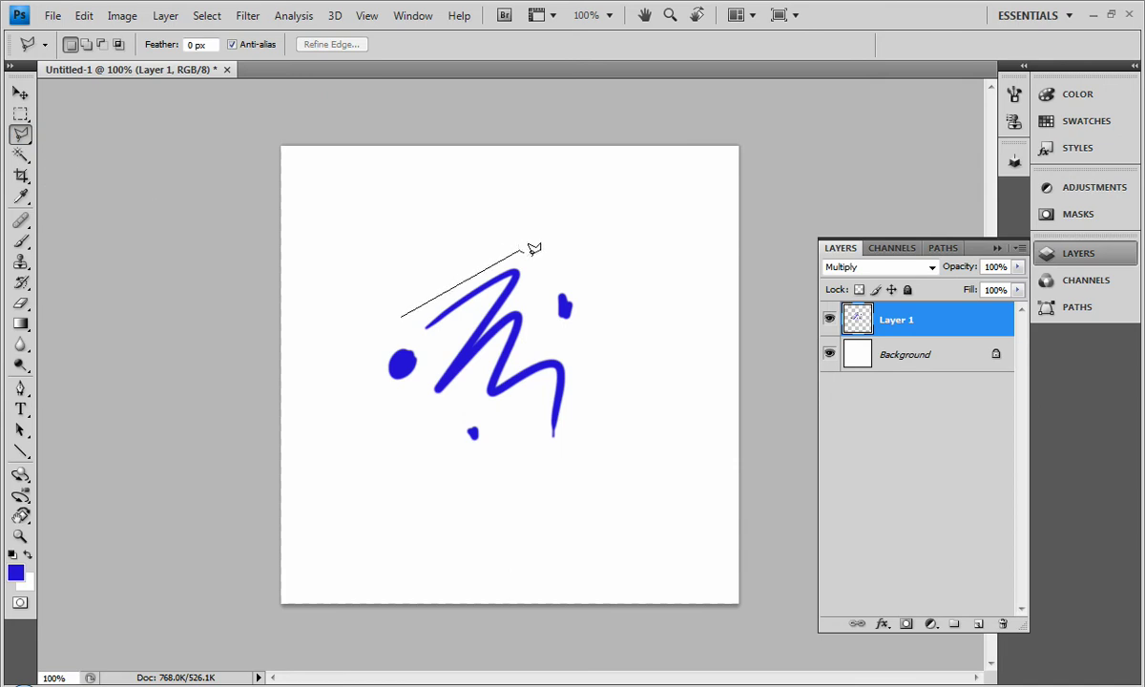
left_click(543, 286)
left_click(536, 359)
left_click(589, 358)
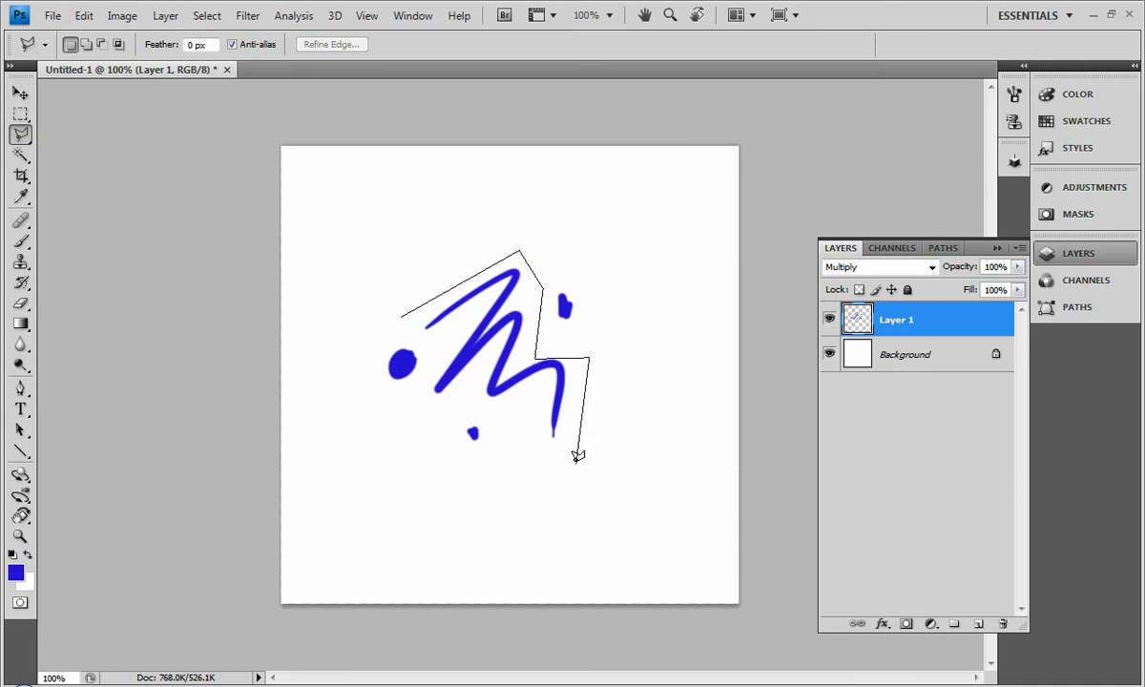